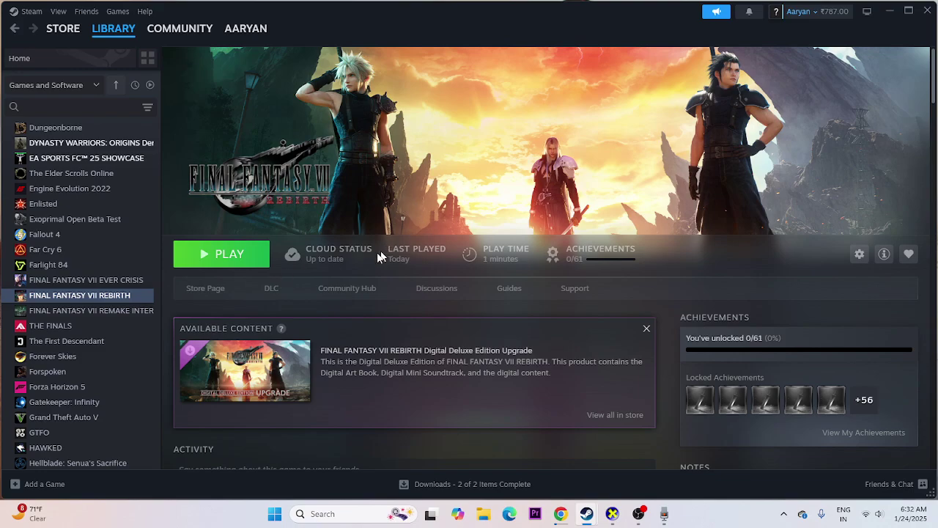
# - Launch FINAL FANTASY VII REBIRTH from the library and dismiss the message dialog
pyautogui.click(216, 257)
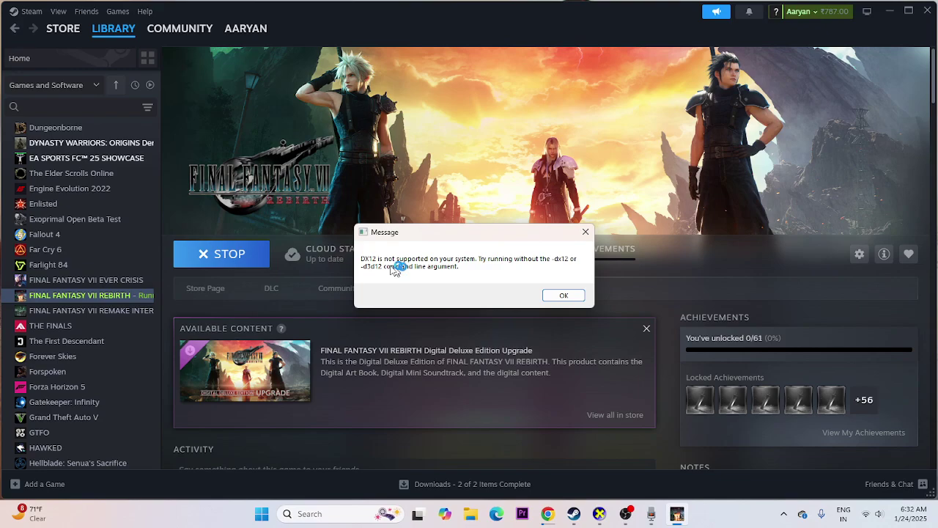
pyautogui.click(586, 232)
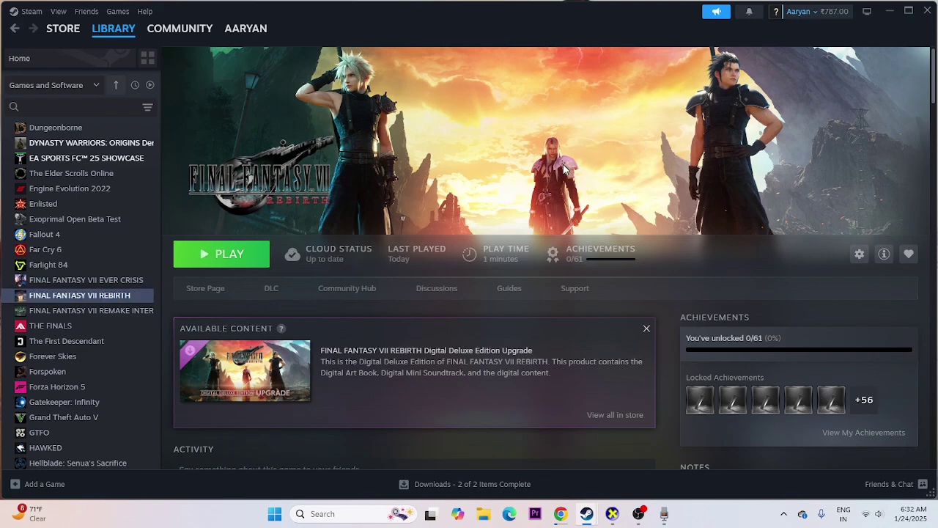
# - Bring up the Windows power options and go to Restart
pyautogui.click(273, 515)
pyautogui.click(614, 473)
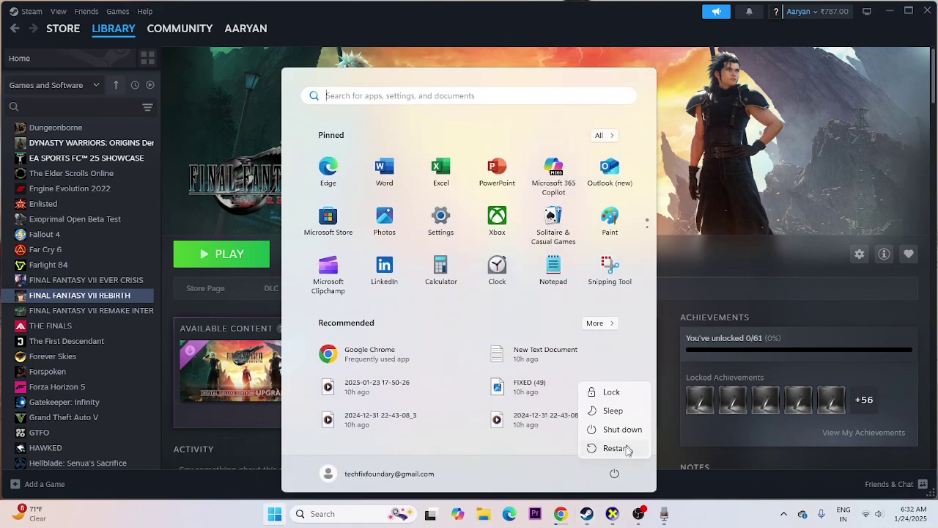
pyautogui.click(615, 449)
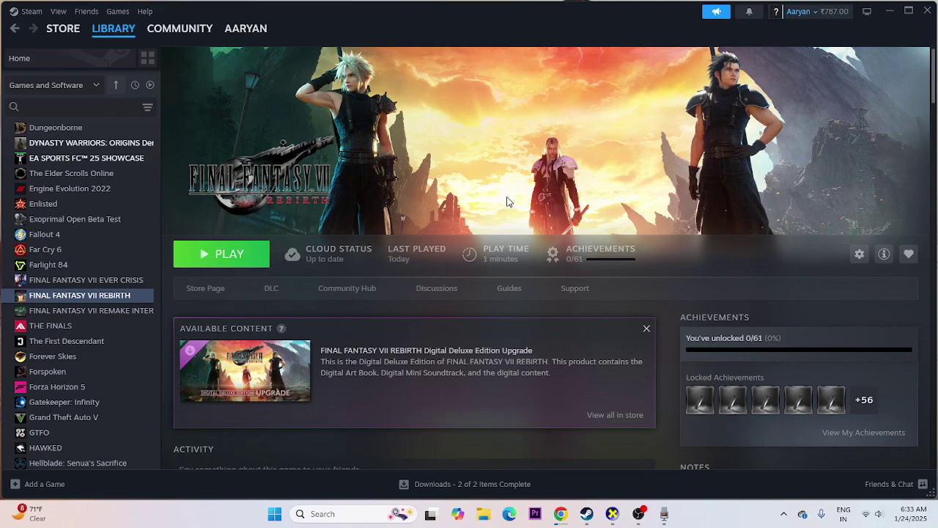
# - Check the installation drive in the installed files properties of FINAL FANTASY VII REBIRTH, and close the properties
pyautogui.rightClick(58, 302)
pyautogui.click(81, 384)
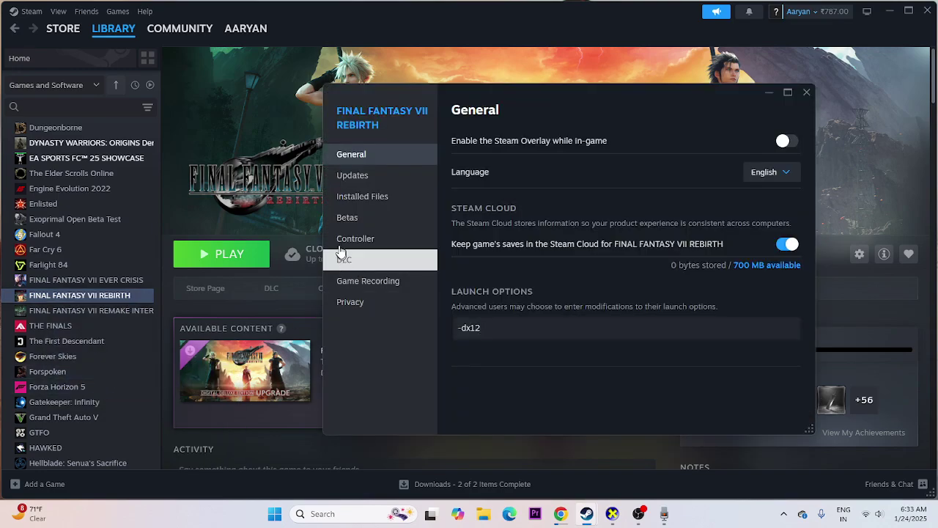
pyautogui.click(370, 207)
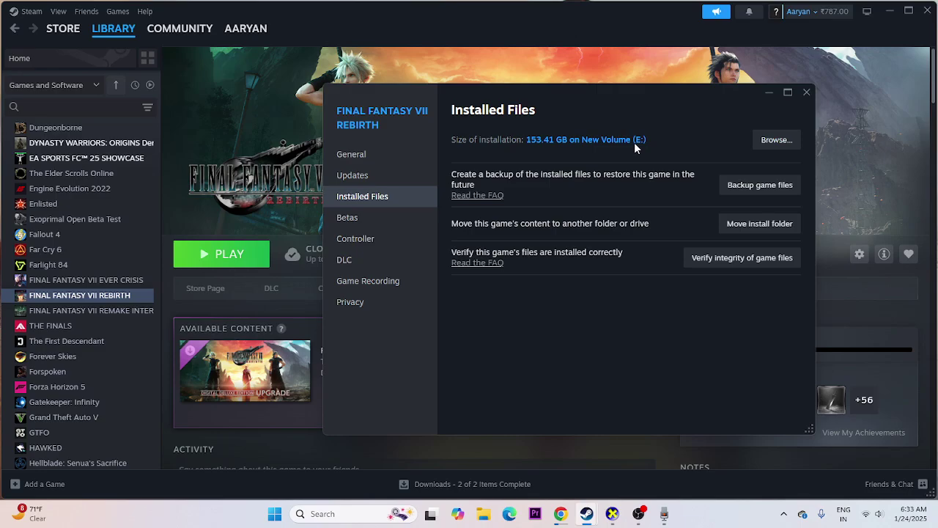
pyautogui.click(807, 92)
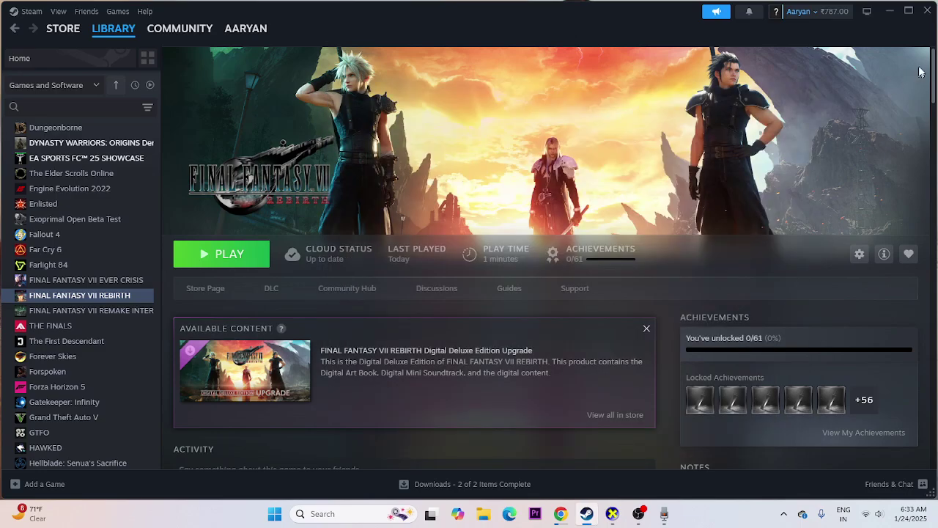
# - Close the Steam window and dismiss the OBS Studio update notice
pyautogui.click(926, 11)
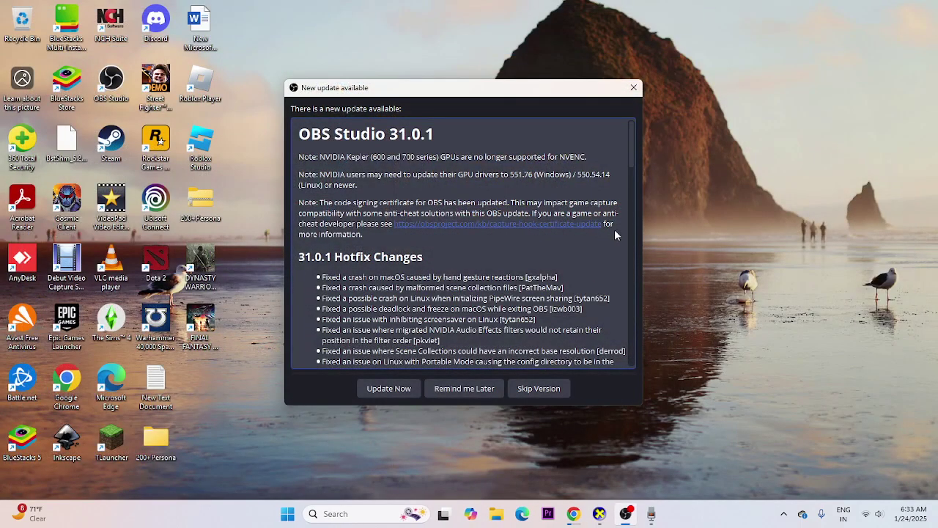
pyautogui.click(633, 88)
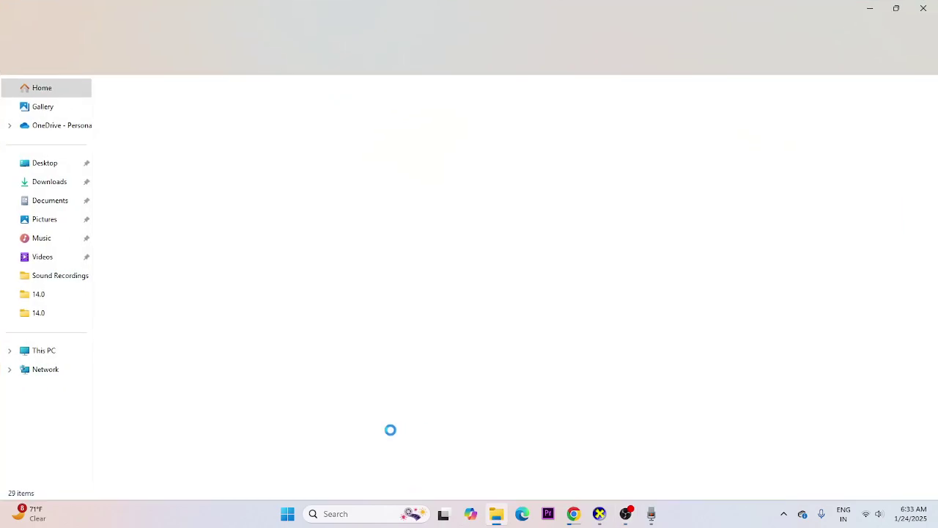
# - In File Explorer, open the FINAL FANTASY VII REBIRTH folder on drive E: under SteamLibrary\steamapps\common and locate ff7rebirth
pyautogui.click(61, 353)
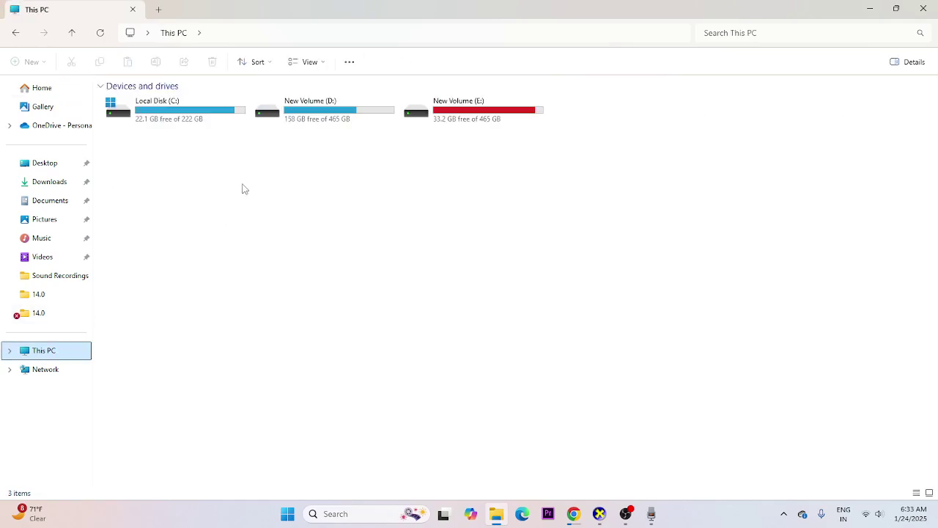
pyautogui.doubleClick(465, 107)
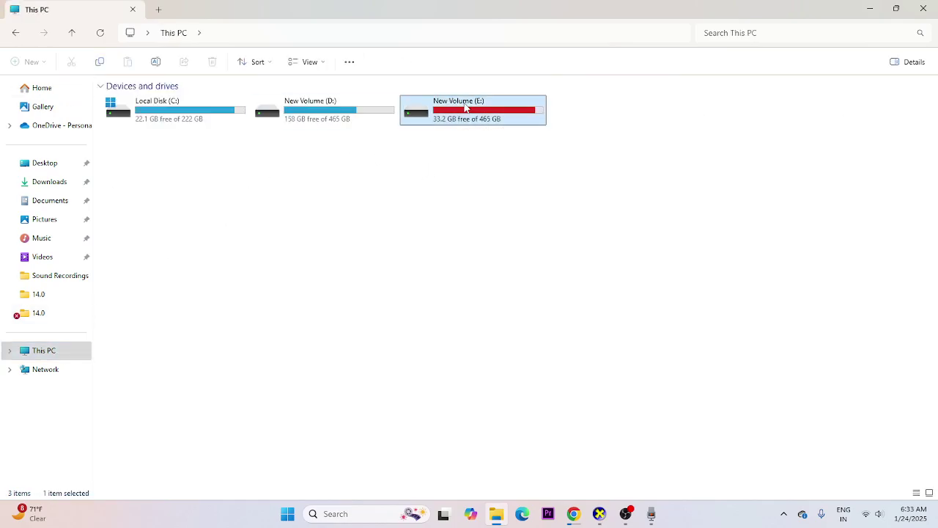
pyautogui.doubleClick(153, 121)
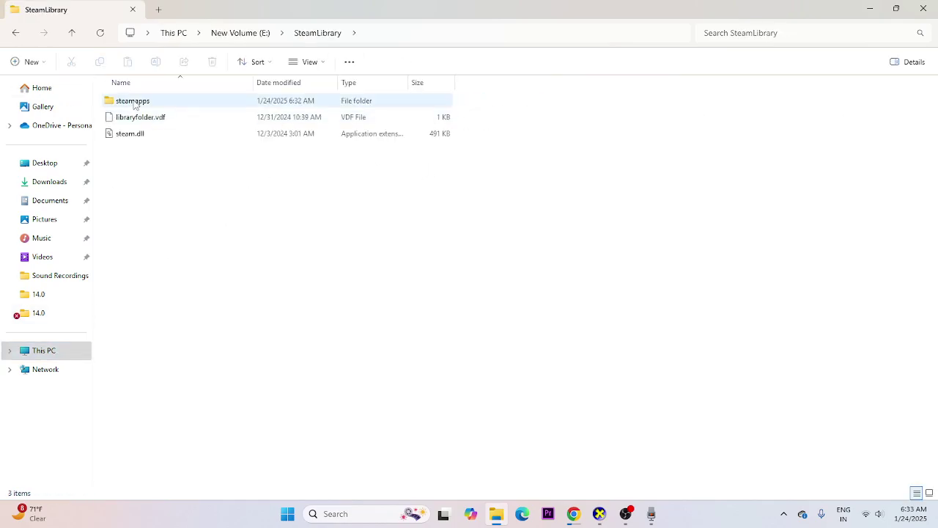
pyautogui.doubleClick(133, 101)
pyautogui.doubleClick(132, 103)
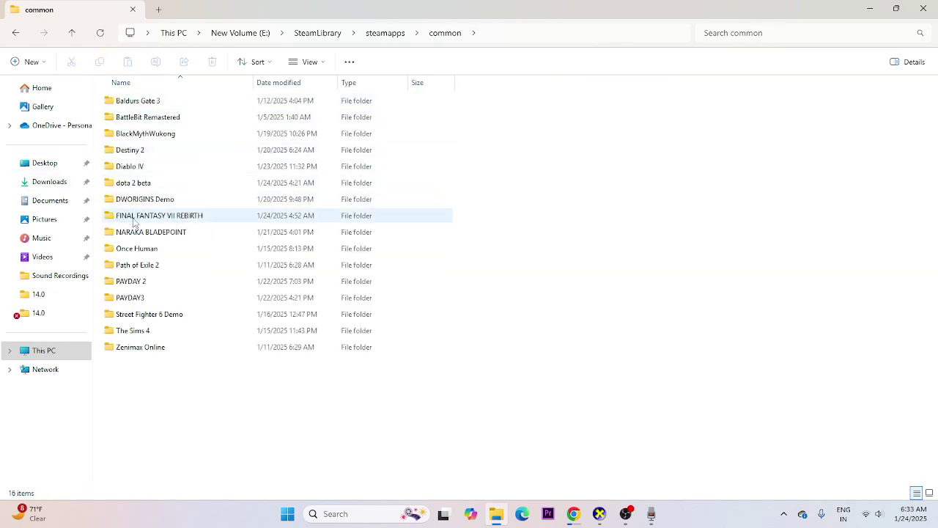
pyautogui.doubleClick(198, 217)
pyautogui.click(136, 134)
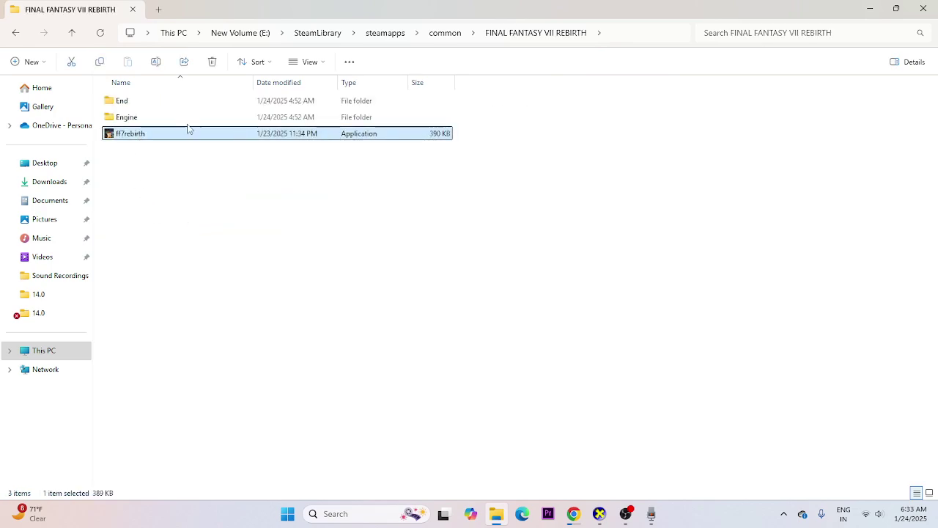
pyautogui.click(169, 176)
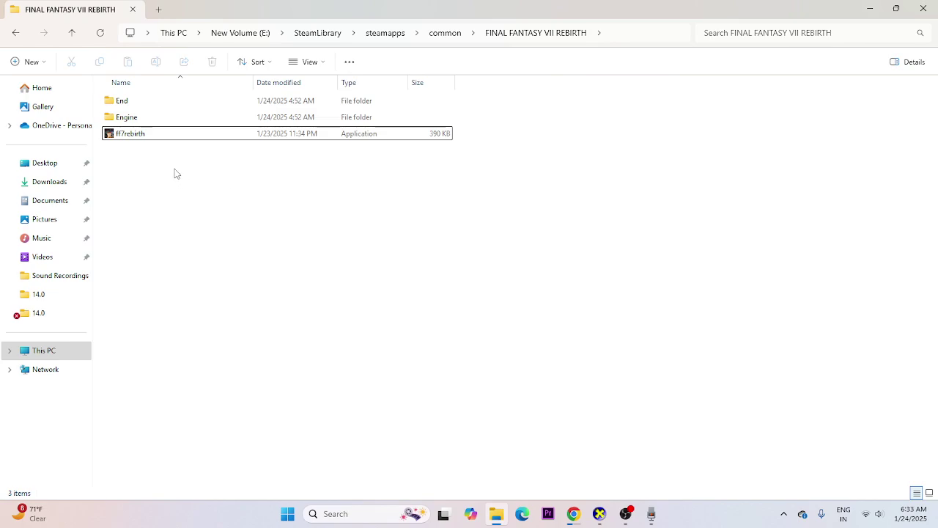
# - Open the compatibility properties of the ff7rebirth application and enable running it in compatibility mode
pyautogui.click(132, 139)
pyautogui.rightClick(134, 143)
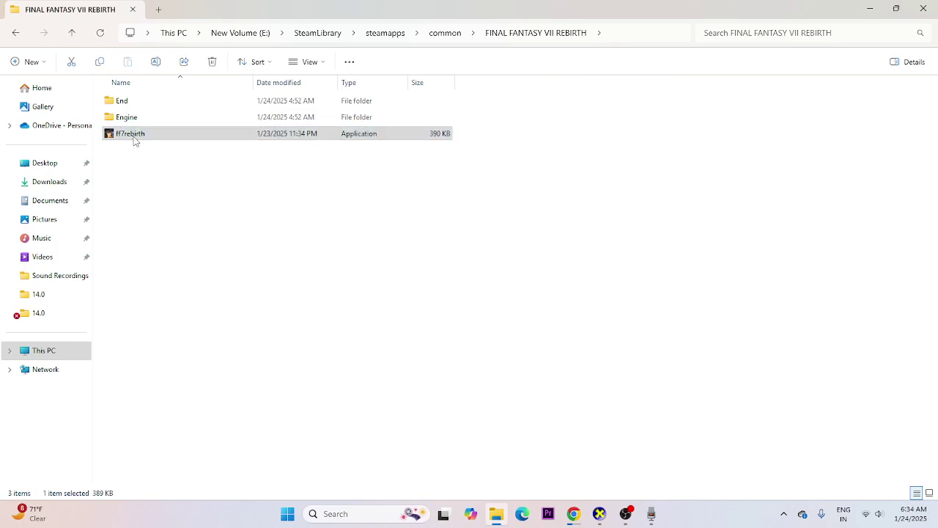
pyautogui.click(176, 379)
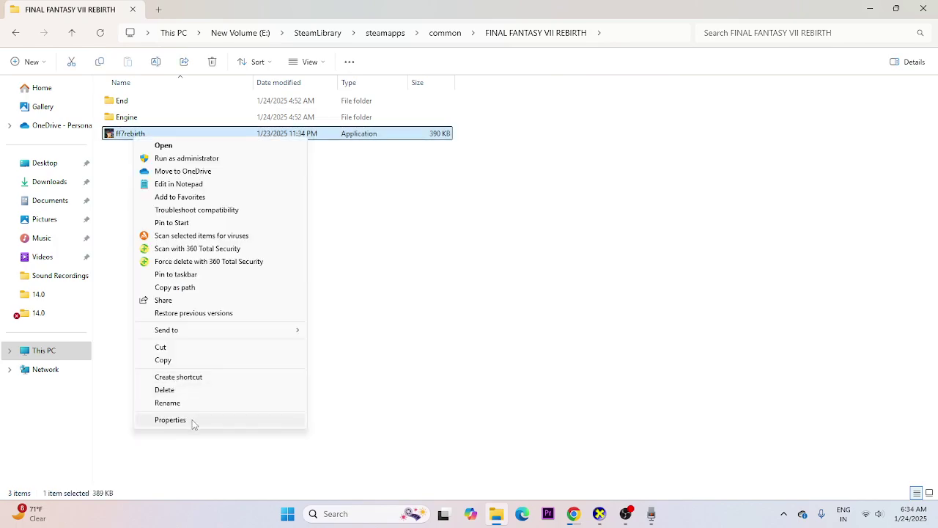
pyautogui.click(193, 420)
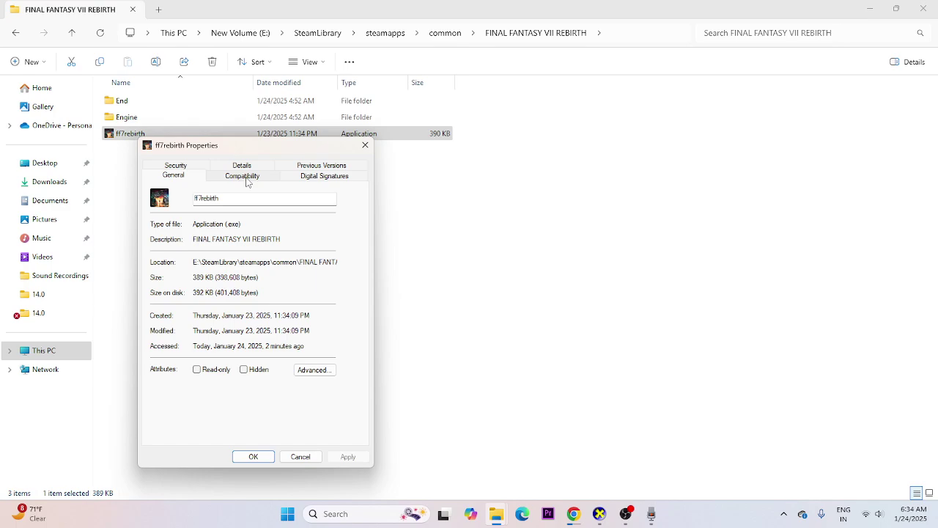
pyautogui.click(246, 178)
pyautogui.click(159, 255)
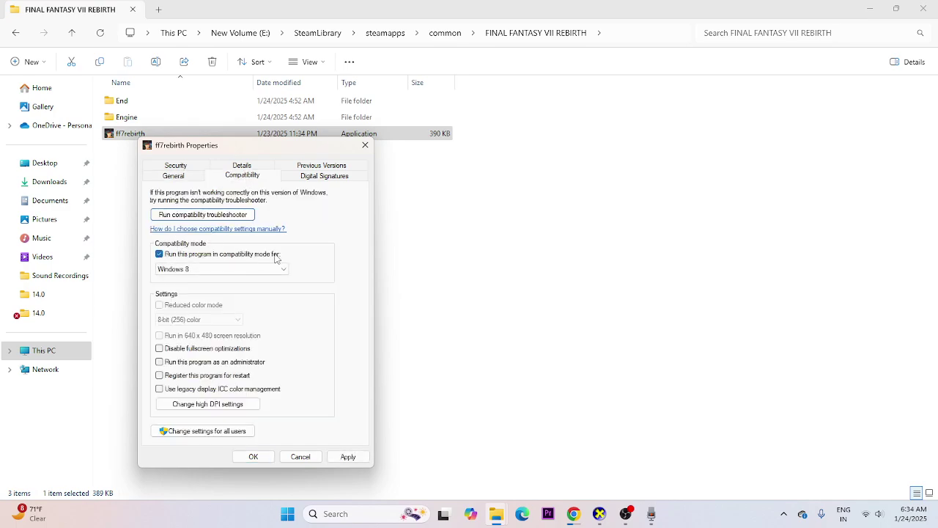
# - Try Windows Vista (Service Pack 2) and Windows 7 as the compatibility mode, applying the Windows 7 choice
pyautogui.click(183, 269)
pyautogui.click(187, 296)
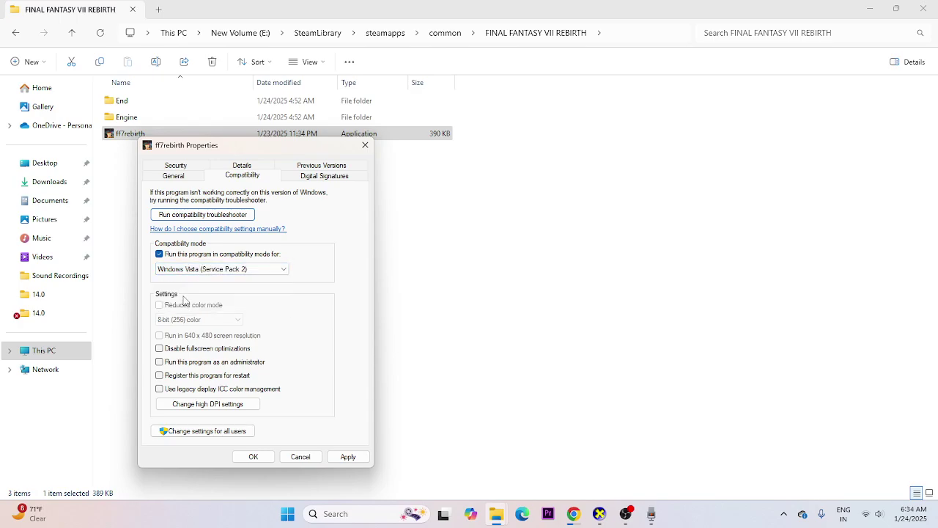
pyautogui.click(198, 271)
pyautogui.click(187, 303)
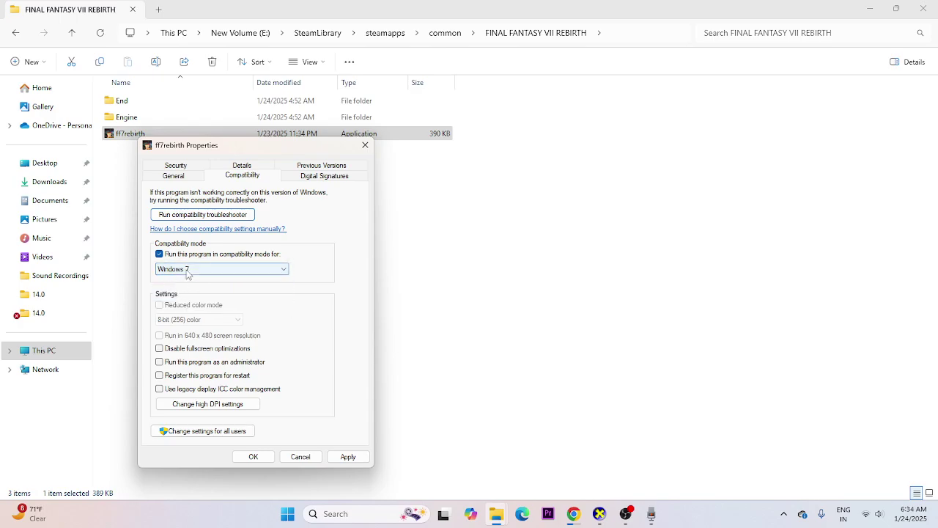
pyautogui.click(348, 457)
# - Set the compatibility mode of ff7rebirth to Windows 8 and apply it
pyautogui.click(194, 271)
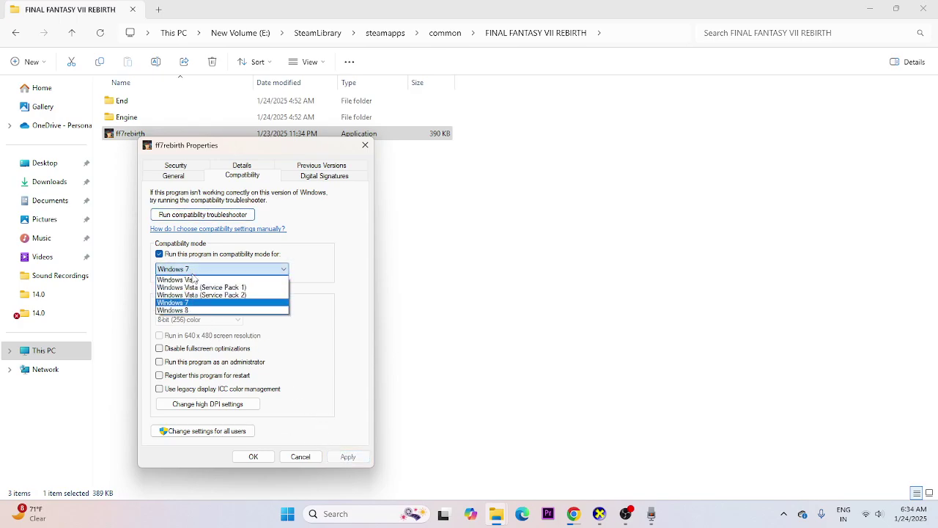
pyautogui.click(190, 311)
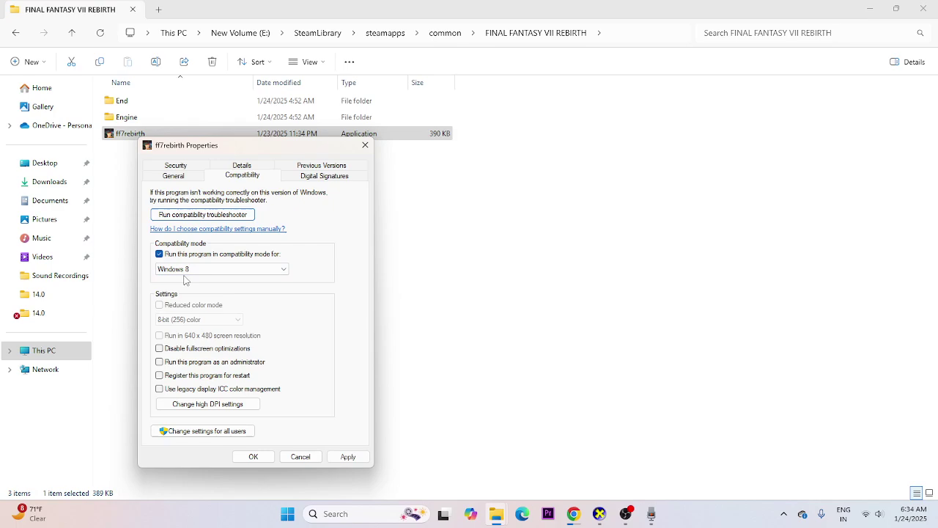
pyautogui.click(348, 457)
# - Enable running ff7rebirth as an administrator, apply the setting and close its properties
pyautogui.click(160, 362)
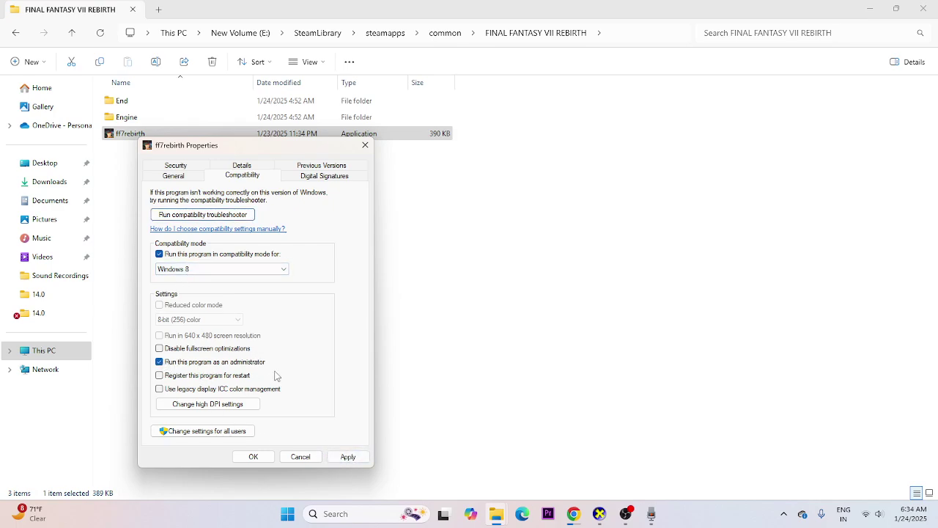
pyautogui.click(346, 457)
pyautogui.click(253, 456)
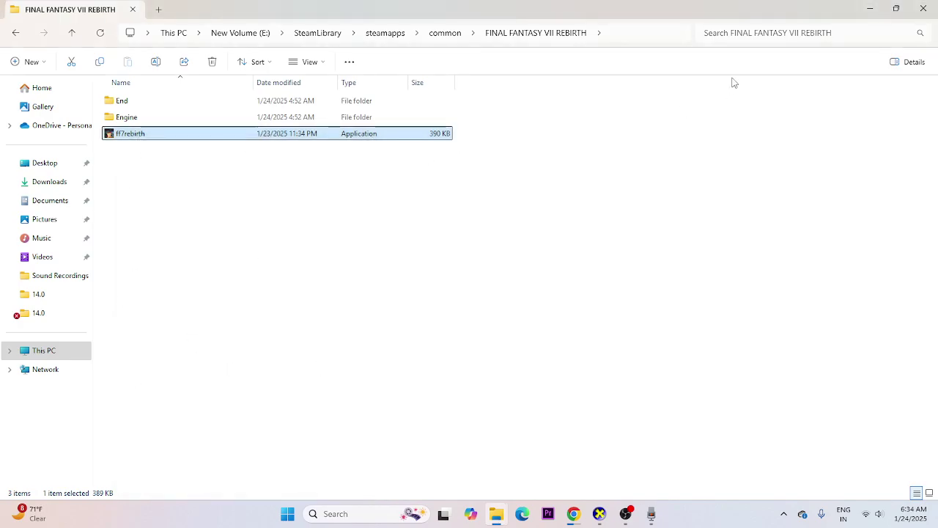
# - Close File Explorer and reopen Steam from the desktop
pyautogui.click(922, 10)
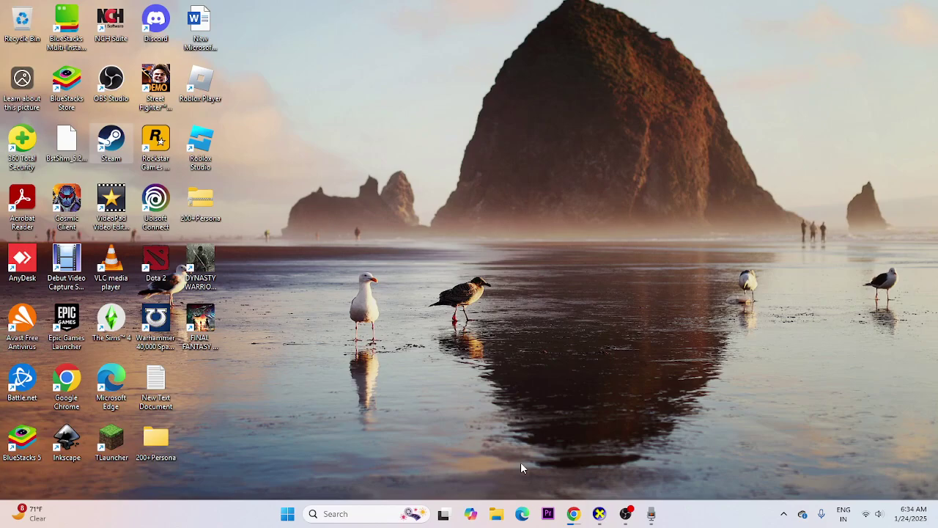
pyautogui.doubleClick(102, 158)
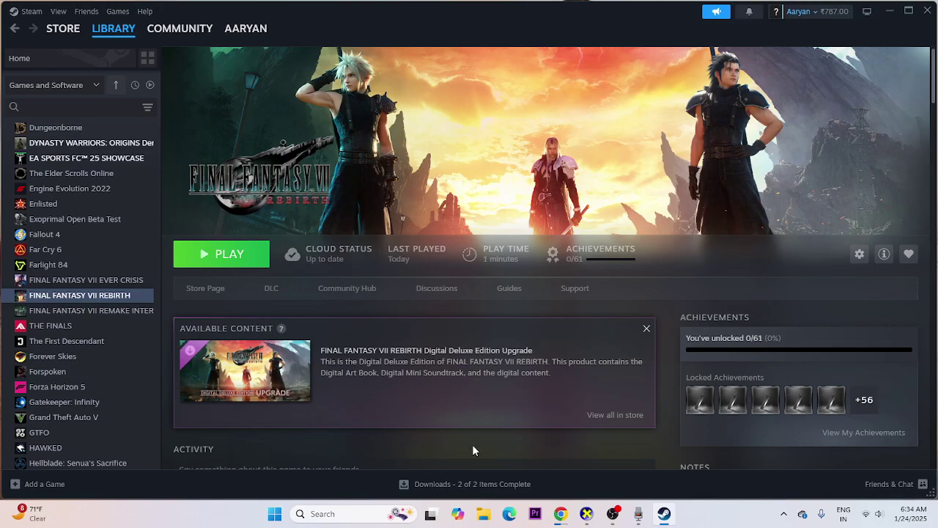
# - In File Explorer, open the My Games folder inside Documents
pyautogui.click(483, 517)
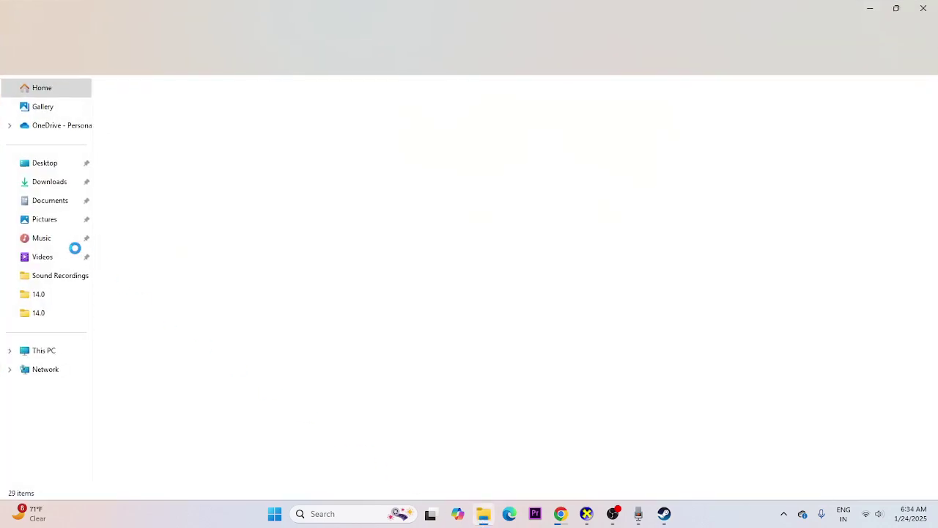
pyautogui.click(57, 202)
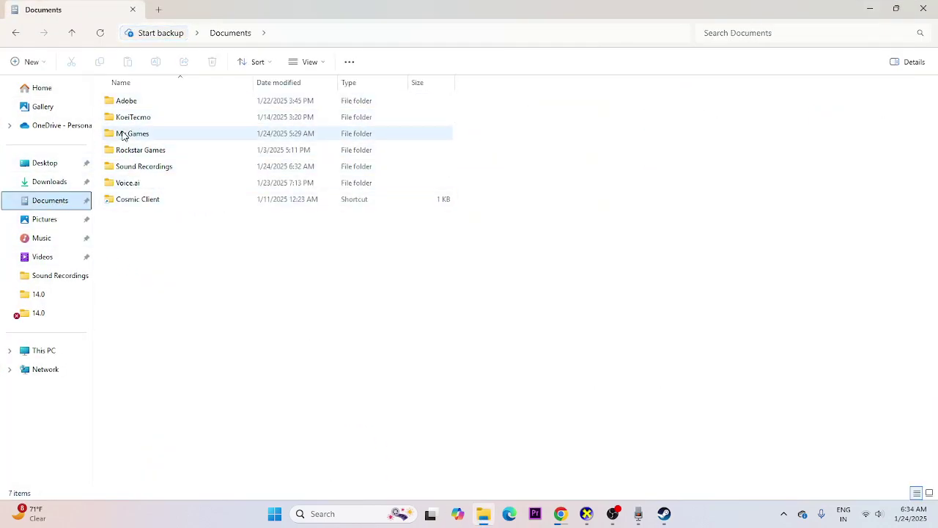
pyautogui.click(125, 138)
pyautogui.doubleClick(125, 136)
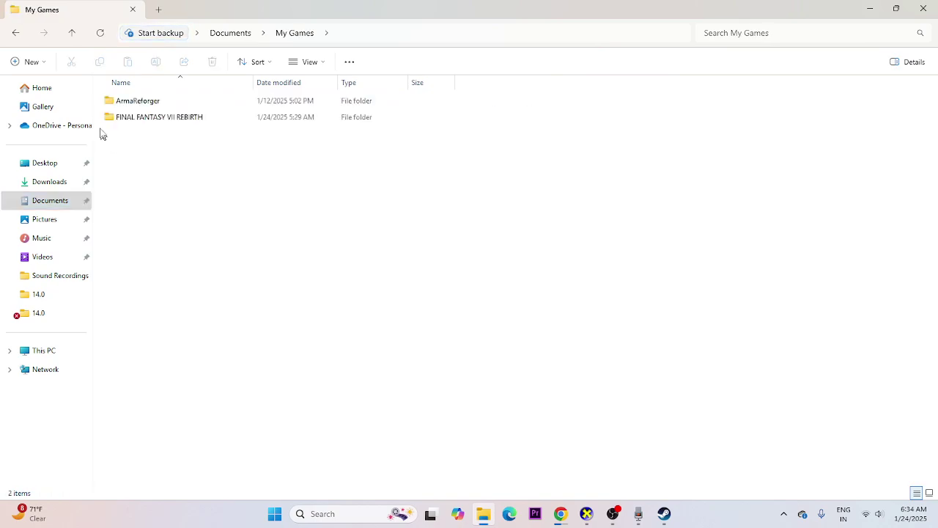
# - Bring up the delete option for the FINAL FANTASY VII REBIRTH folder without deleting it, and close File Explorer
pyautogui.click(187, 121)
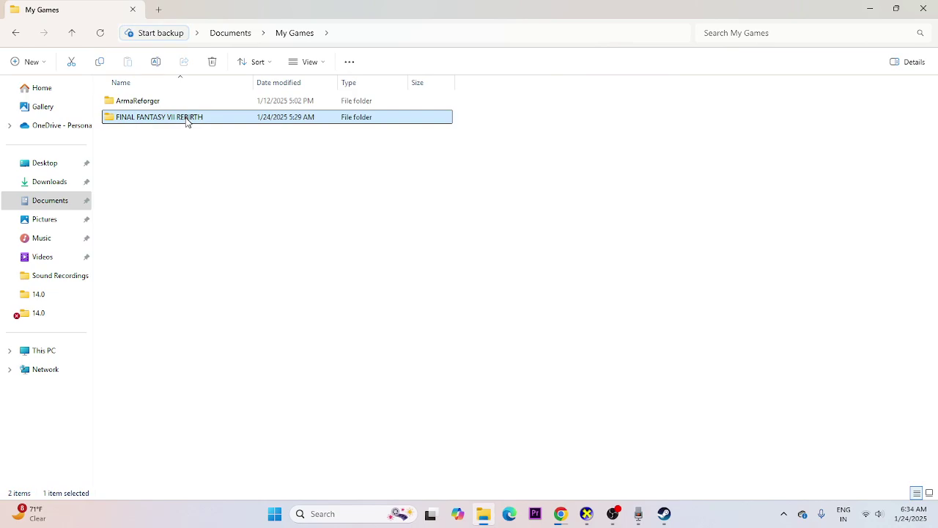
pyautogui.rightClick(187, 121)
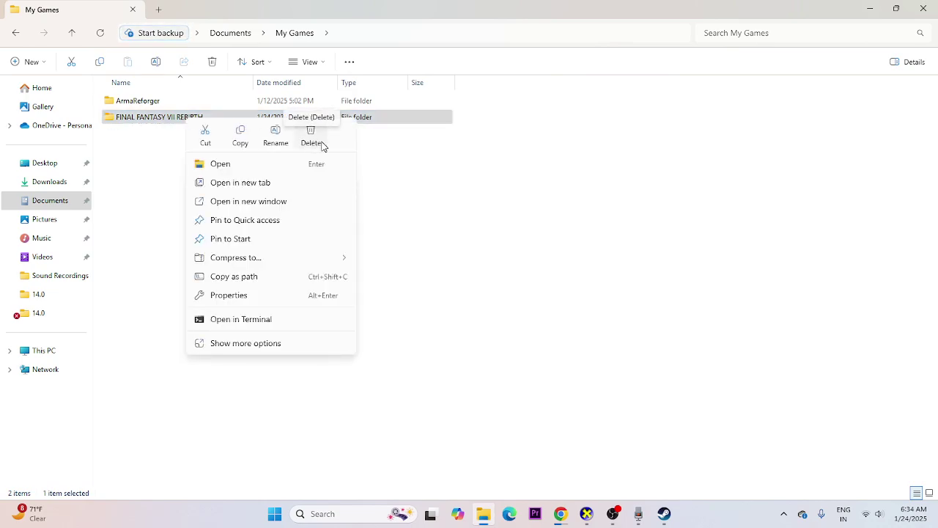
pyautogui.click(410, 170)
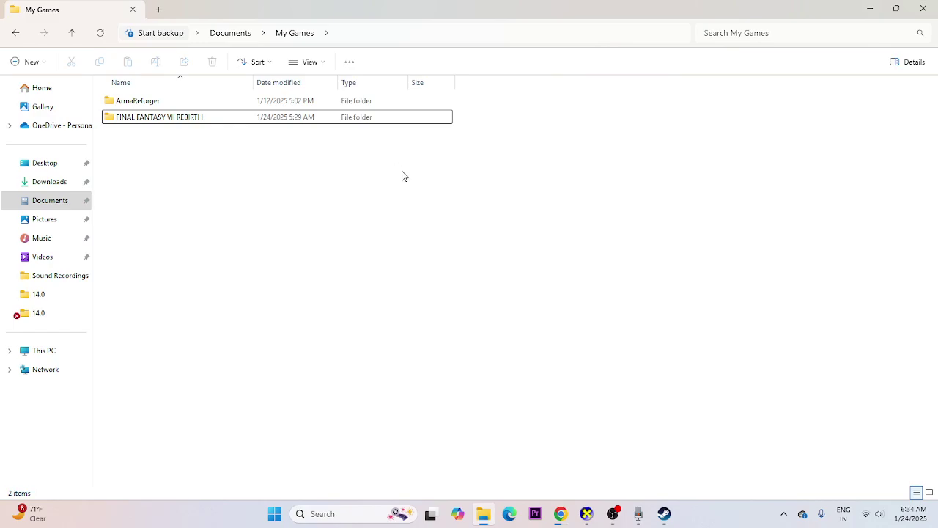
pyautogui.click(923, 9)
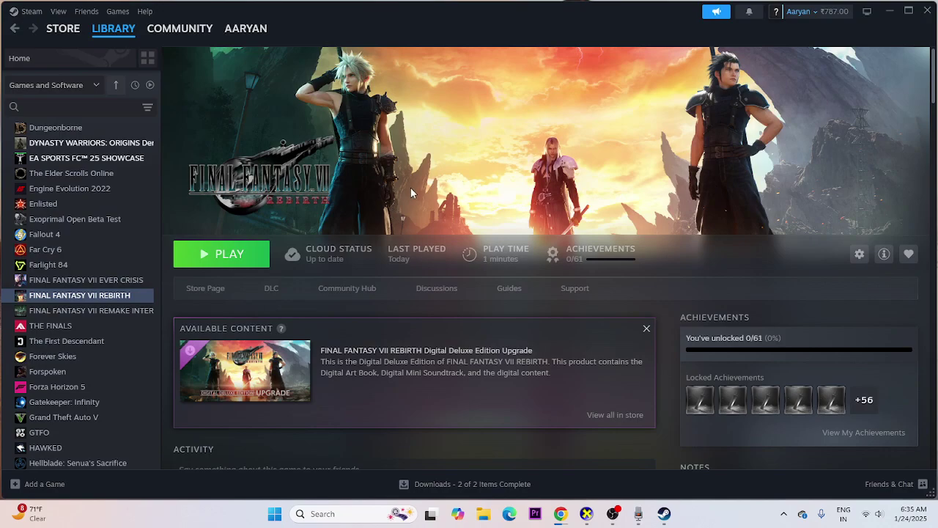
# - Open Windows Defender Firewall's allowed apps list through Control Panel and locate the FINAL FANTASY VII REBIRTH entry
pyautogui.click(306, 515)
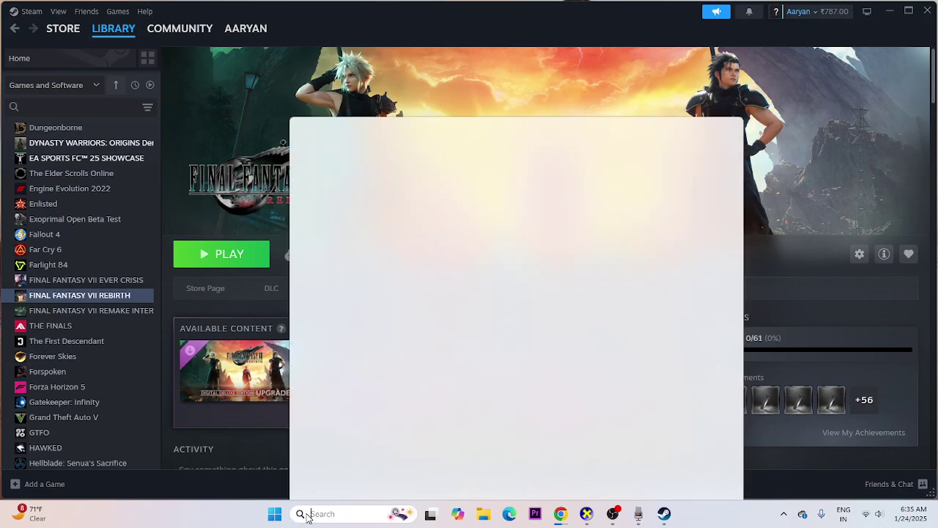
pyautogui.write('control')
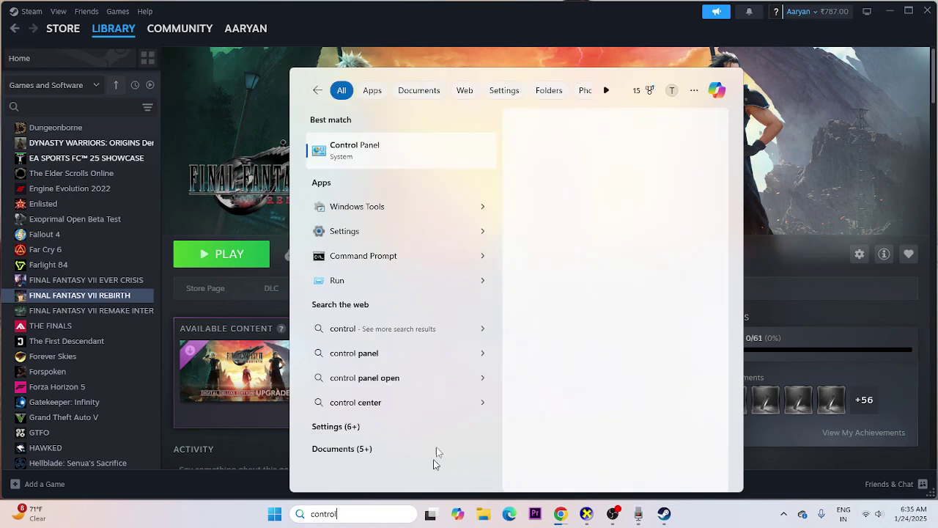
pyautogui.click(423, 159)
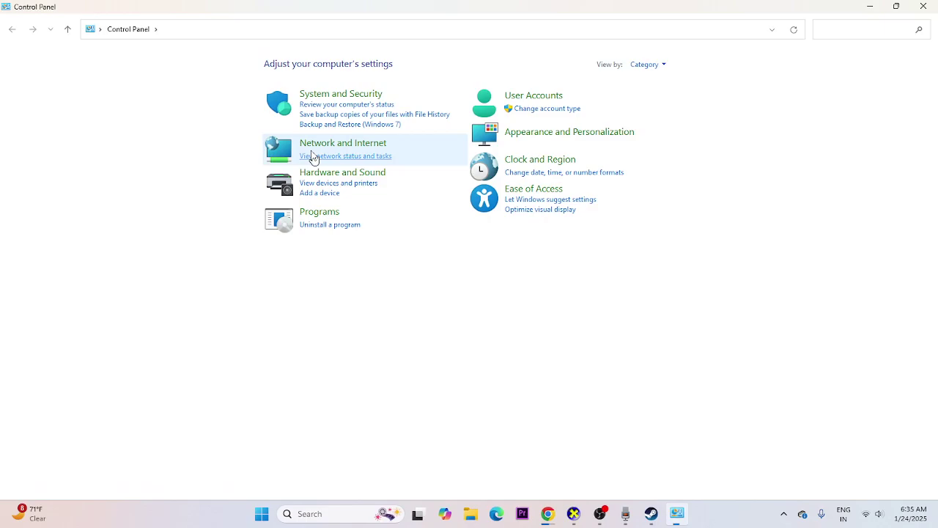
pyautogui.click(330, 95)
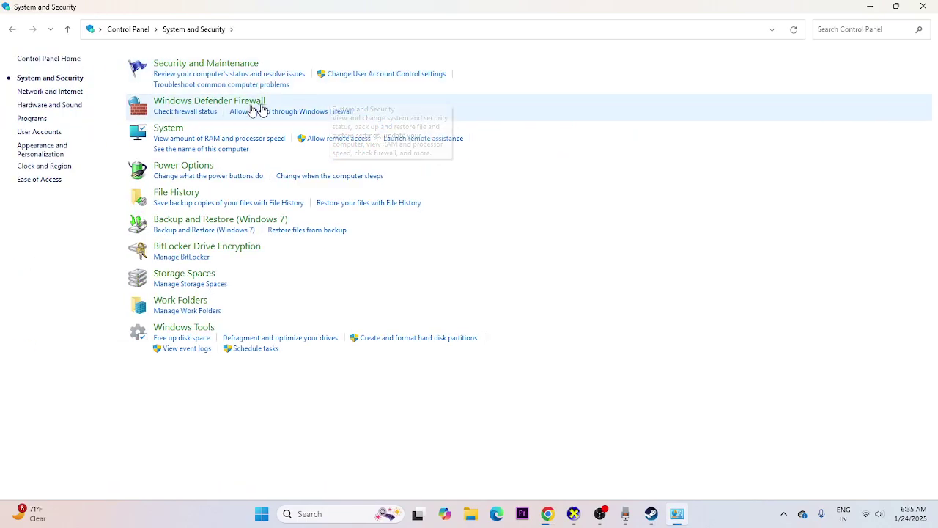
pyautogui.click(204, 102)
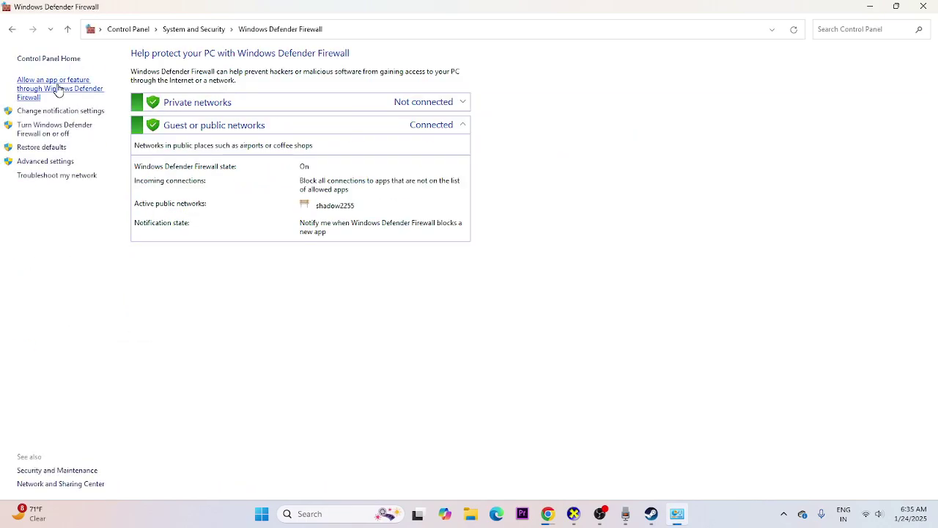
pyautogui.click(55, 87)
pyautogui.scroll(-2, 360, 185)
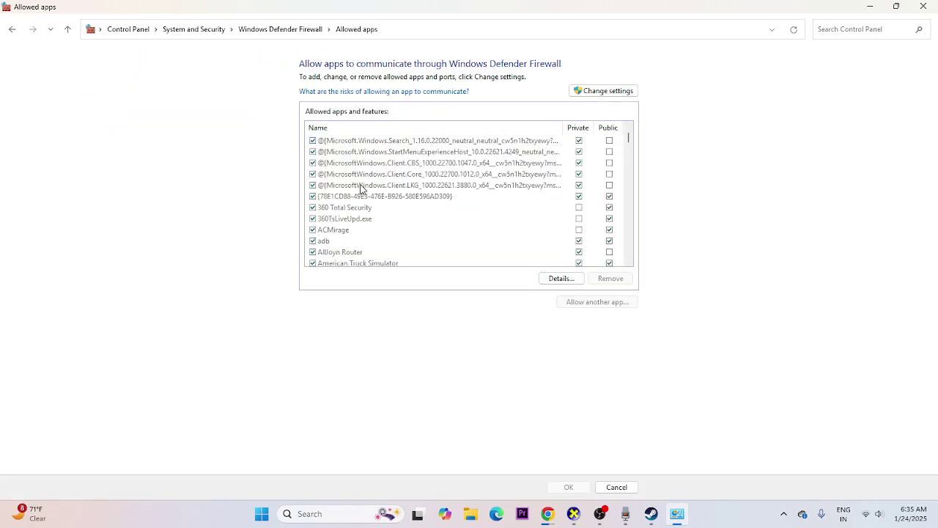
pyautogui.scroll(-8, 360, 188)
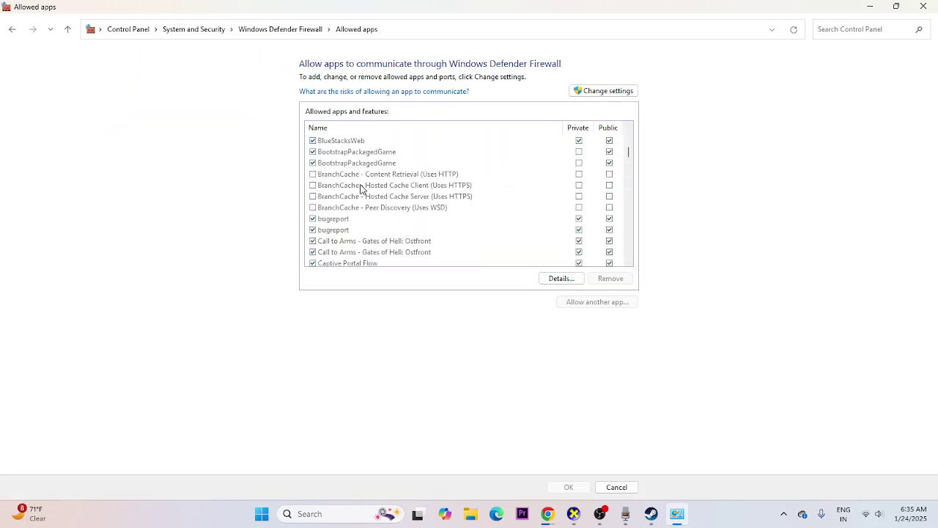
pyautogui.scroll(-10, 360, 188)
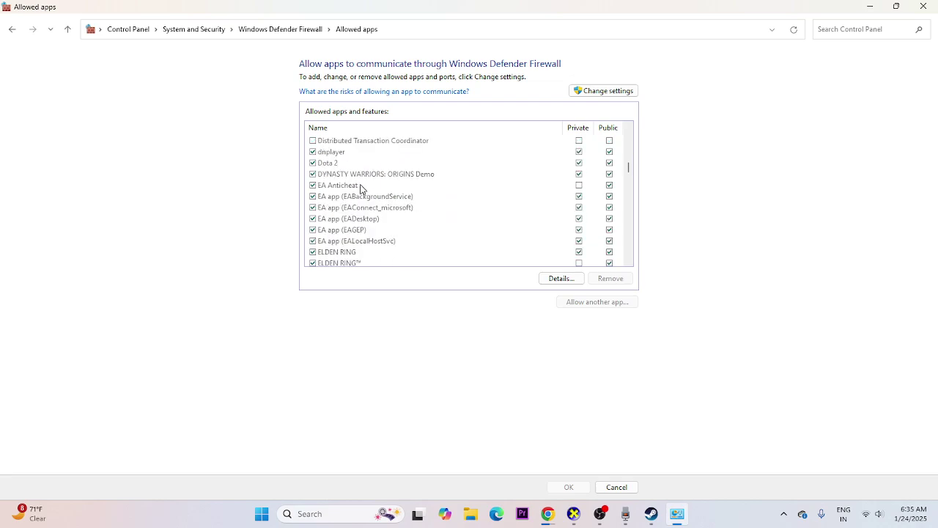
pyautogui.scroll(-4, 334, 194)
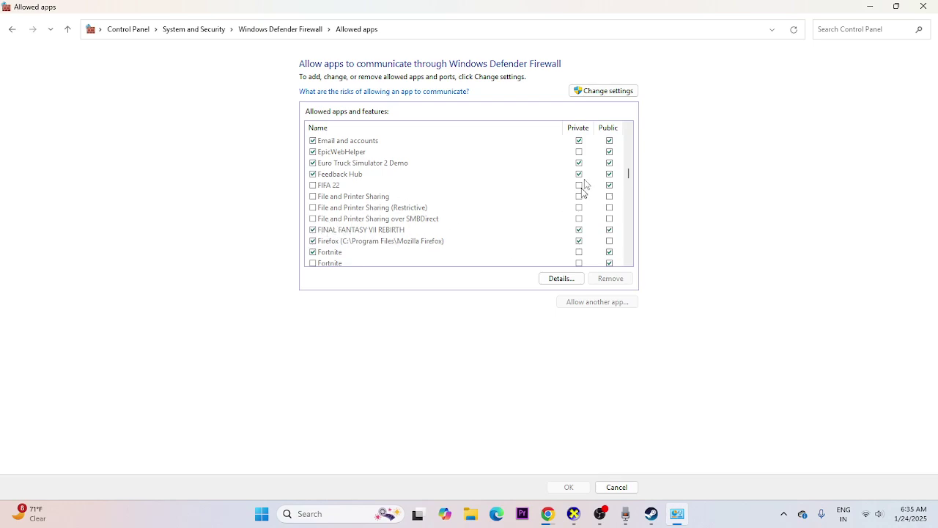
# - Unlock the allowed apps settings and start adding another app by browsing for its executable
pyautogui.click(593, 90)
pyautogui.click(601, 301)
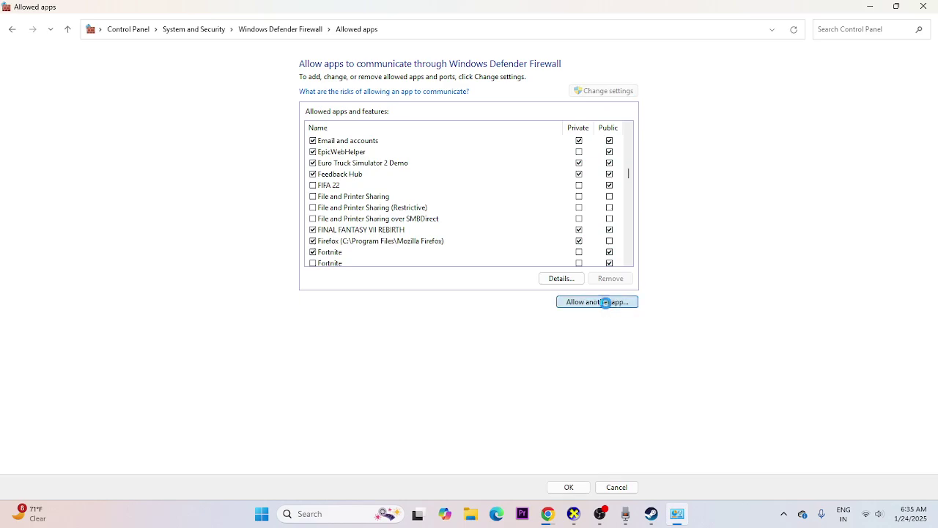
pyautogui.press('Return')
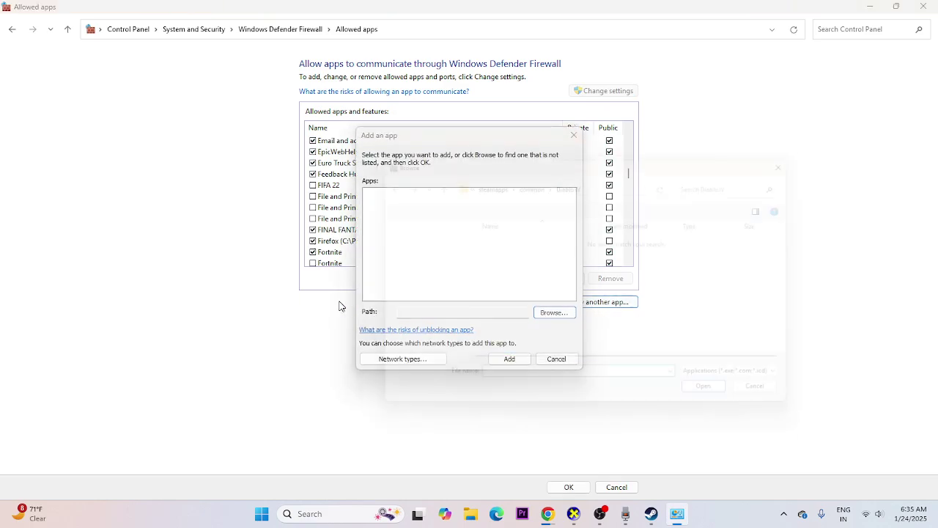
# - Choose ff7rebirth from SteamLibrary > steamapps > common > FINAL FANTASY VII REBIRTH on drive E as the app to add
pyautogui.scroll(-3, 407, 318)
pyautogui.scroll(-2, 416, 354)
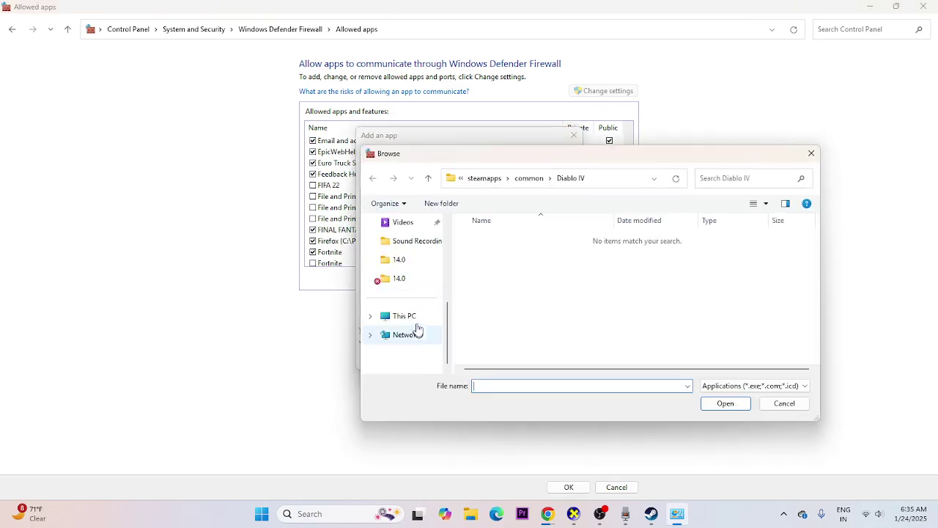
pyautogui.click(406, 316)
pyautogui.doubleClick(563, 289)
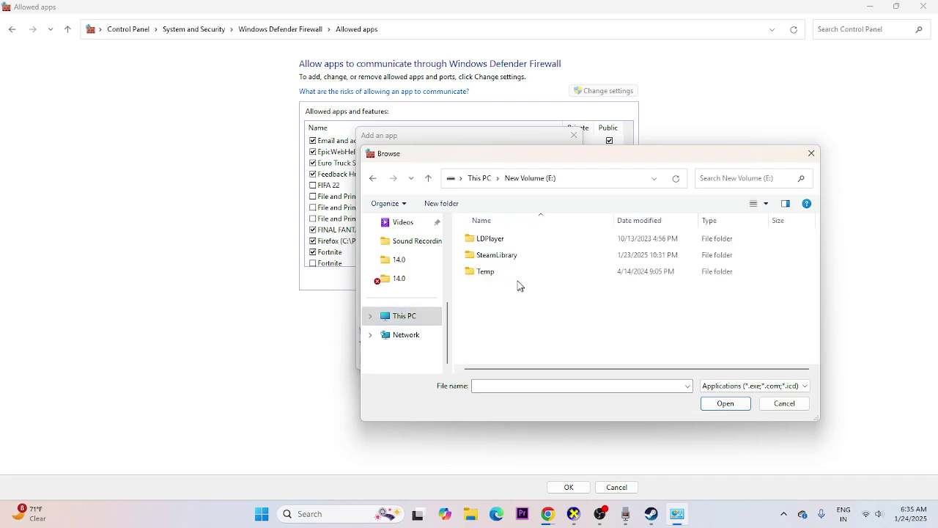
pyautogui.doubleClick(507, 256)
pyautogui.doubleClick(505, 240)
pyautogui.doubleClick(505, 240)
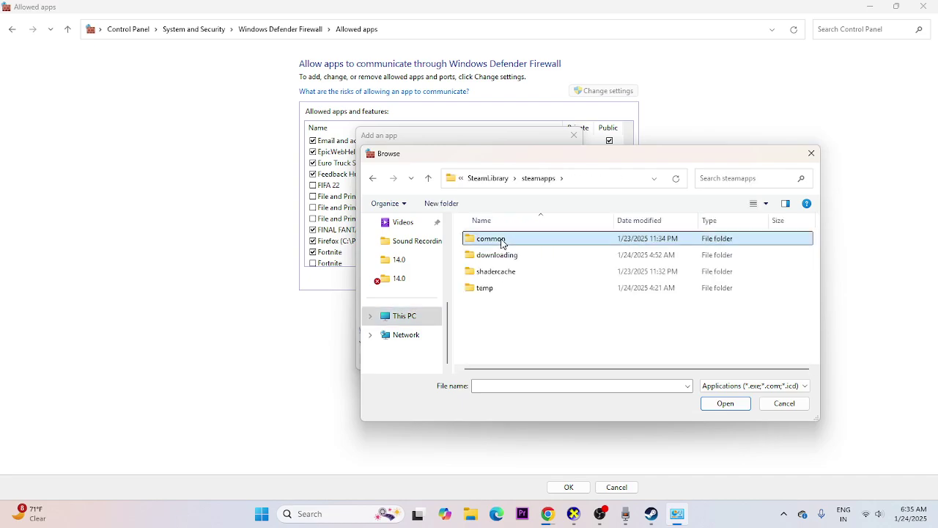
pyautogui.doubleClick(518, 353)
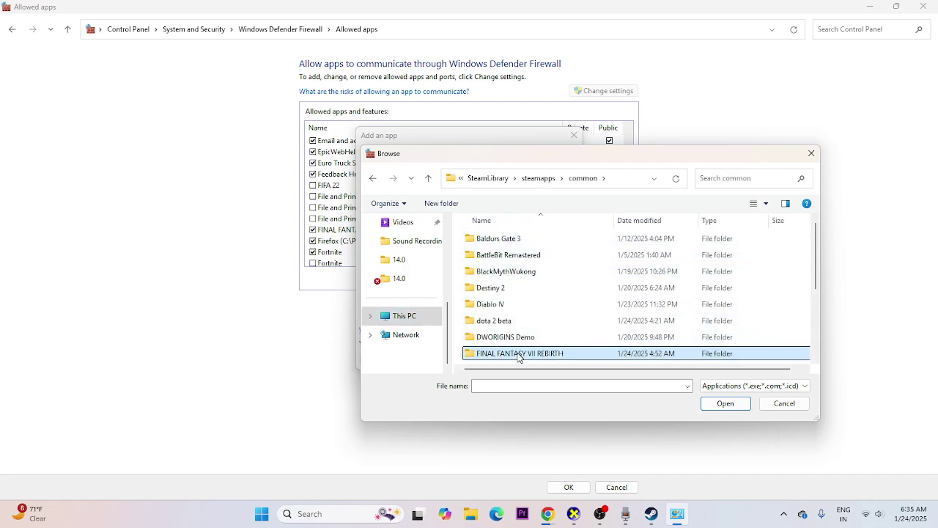
pyautogui.click(499, 273)
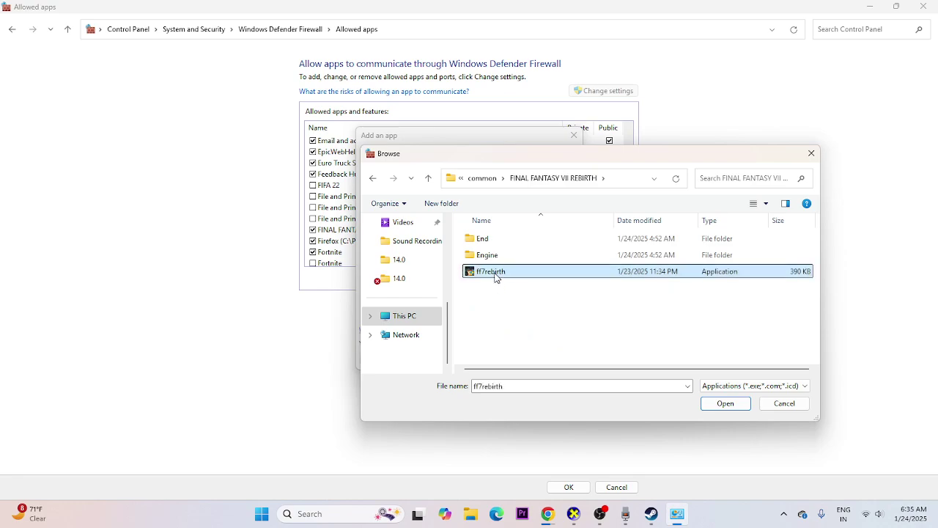
pyautogui.click(722, 404)
# - Try to add FINAL FANTASY VII REBIRTH to the firewall exceptions, dismiss the dialogs and close Control Panel
pyautogui.click(509, 359)
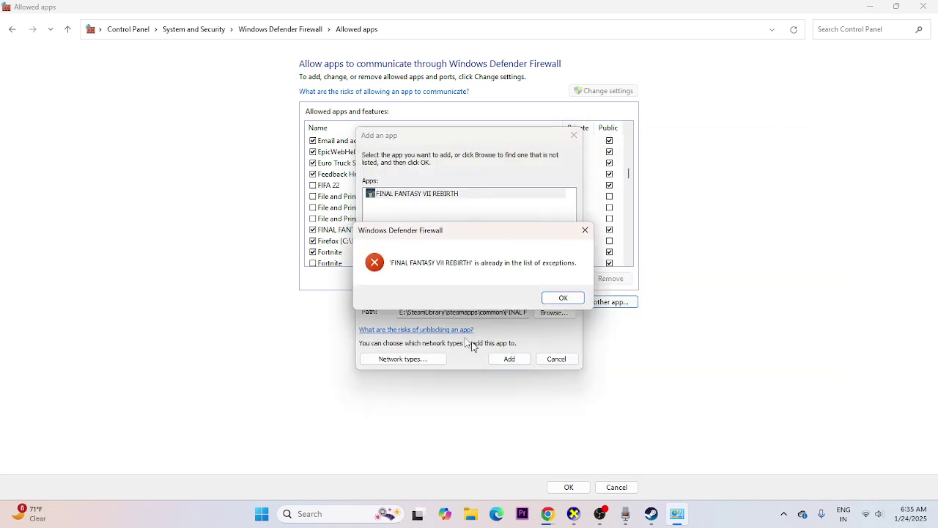
pyautogui.click(558, 298)
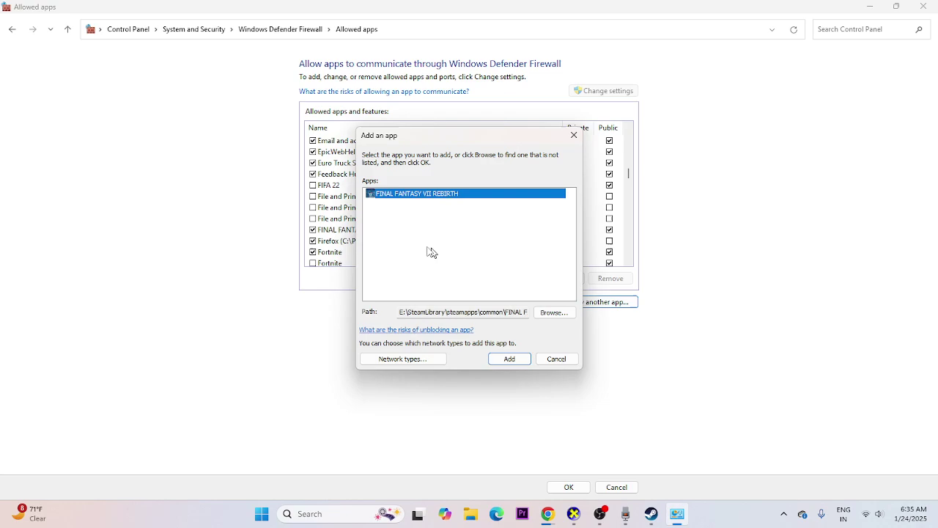
pyautogui.click(573, 136)
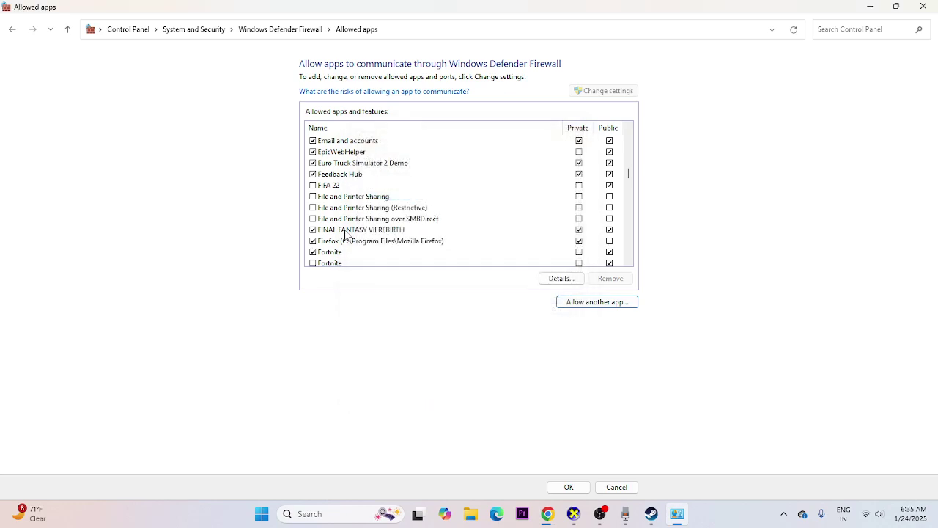
pyautogui.click(923, 6)
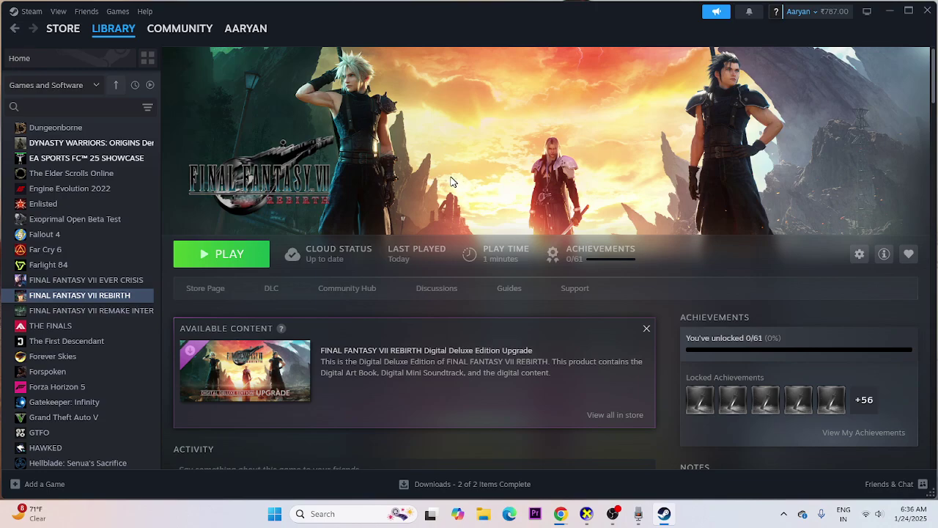
# - Open System Configuration from the Windows search and show its list of services
pyautogui.click(315, 513)
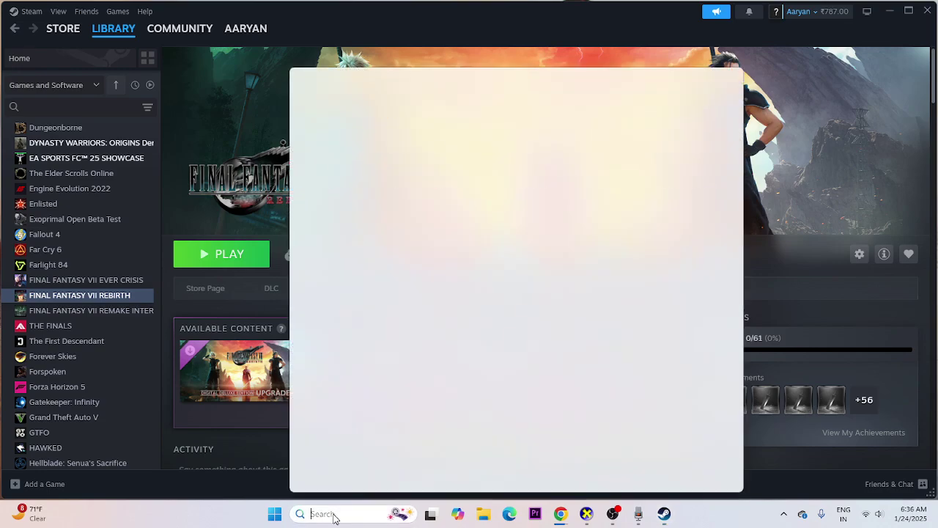
pyautogui.write('system')
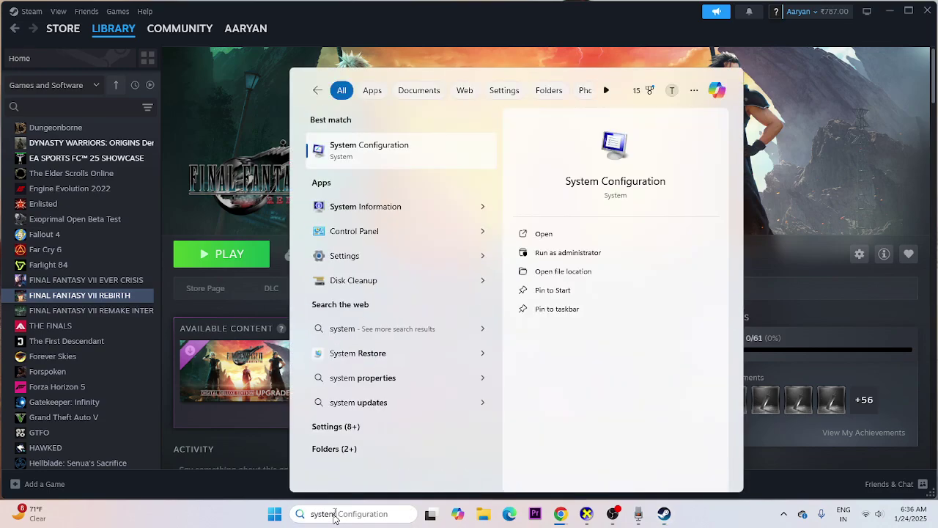
pyautogui.click(409, 146)
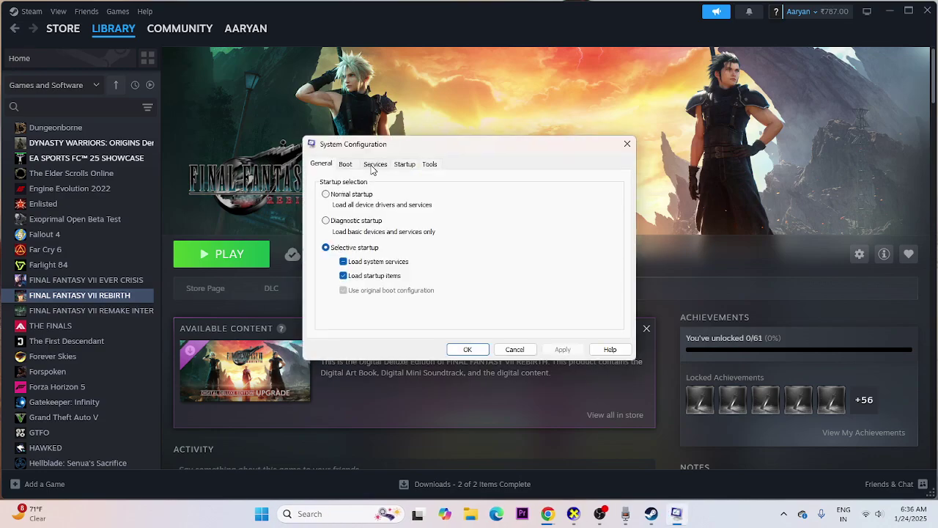
pyautogui.click(376, 164)
# - Disable all services, hide the Microsoft services, apply the configuration and dismiss the restart prompt without restarting
pyautogui.click(599, 321)
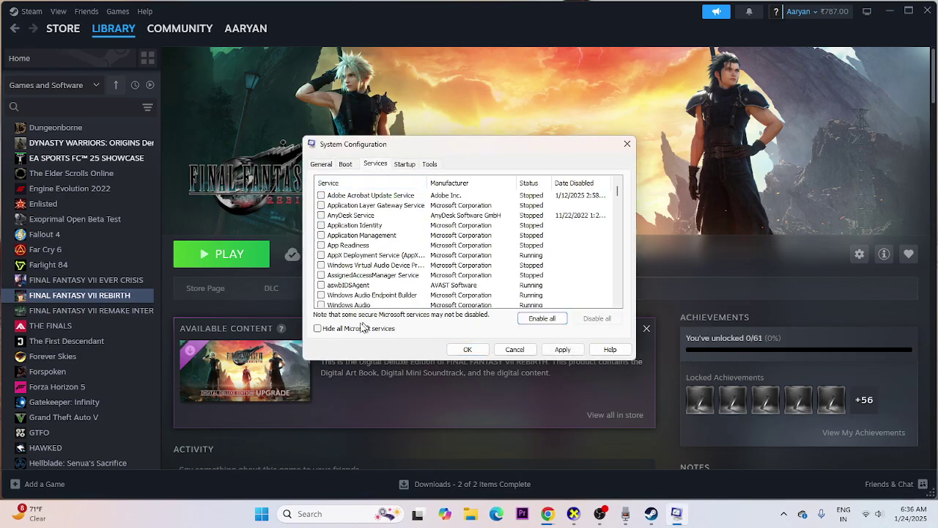
pyautogui.click(319, 329)
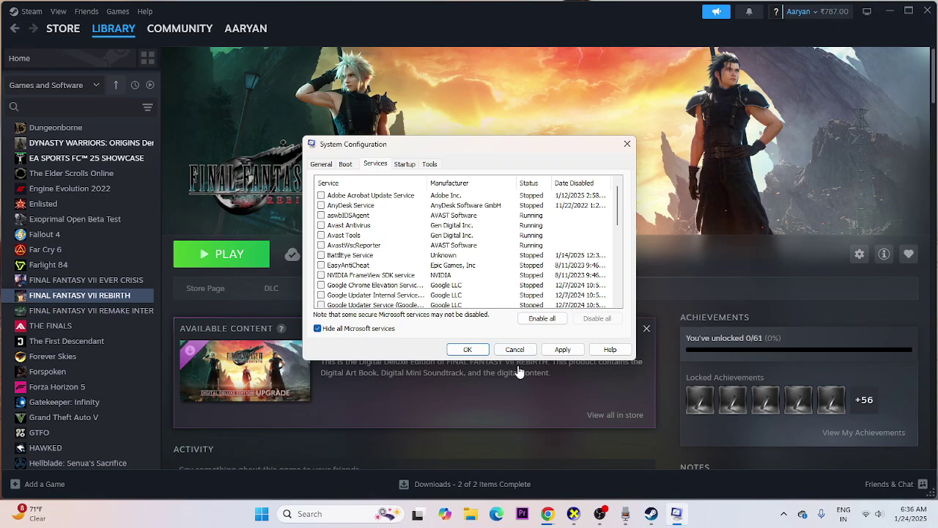
pyautogui.click(562, 349)
pyautogui.click(468, 349)
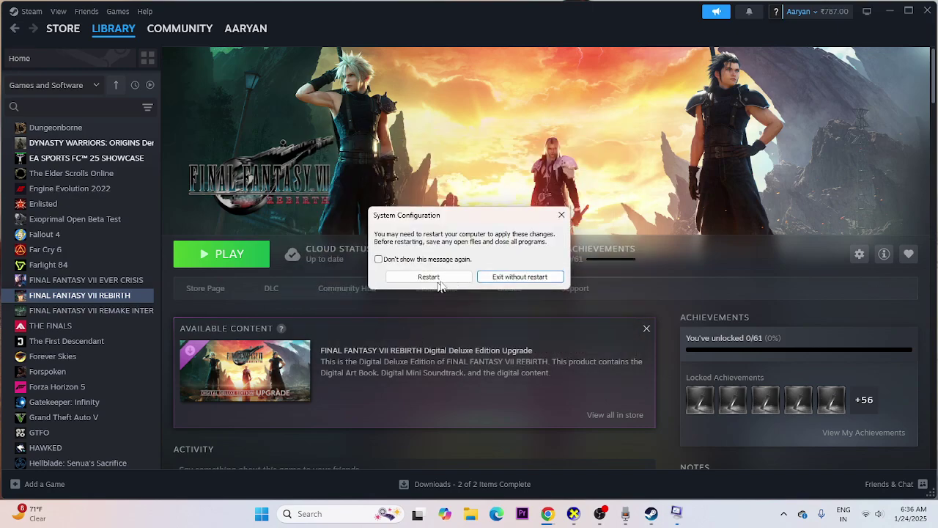
pyautogui.click(560, 211)
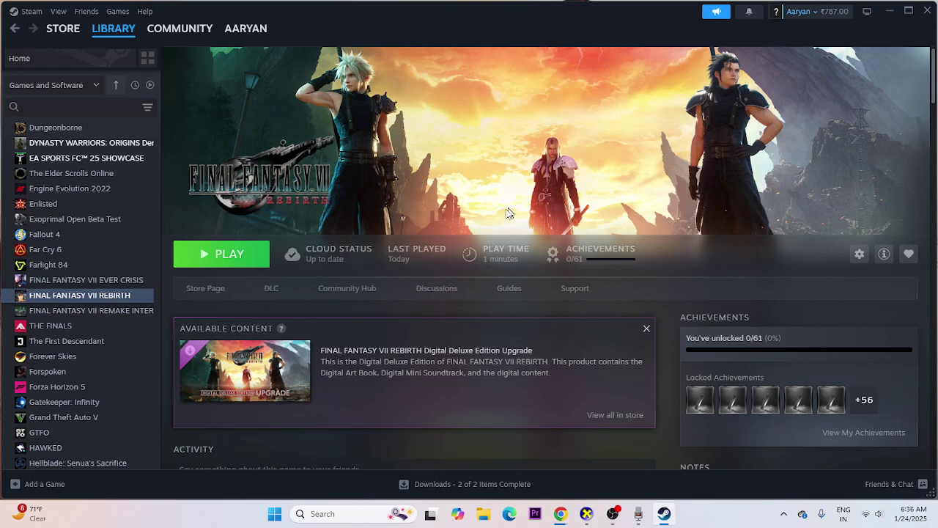
# - Open the Steam properties of FINAL FANTASY VII REBIRTH and toggle the in-game Steam Overlay on and back off
pyautogui.rightClick(83, 302)
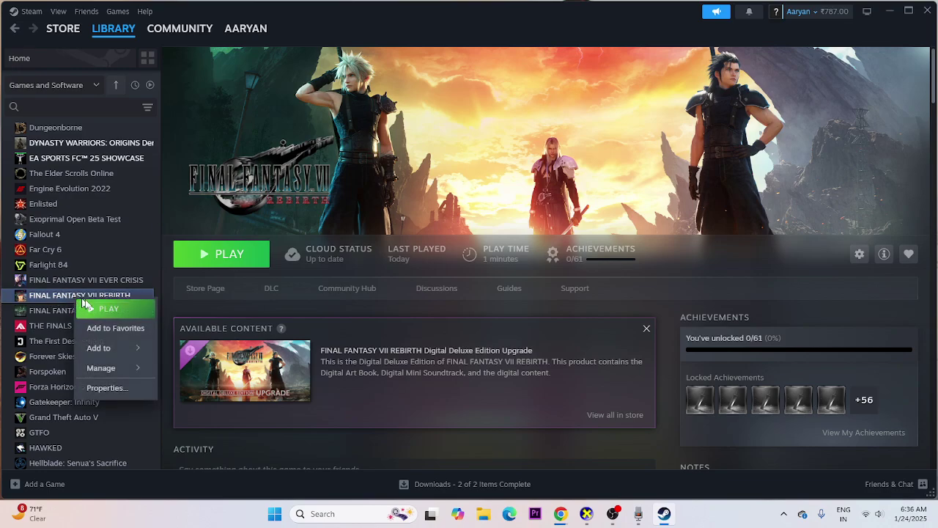
pyautogui.click(102, 387)
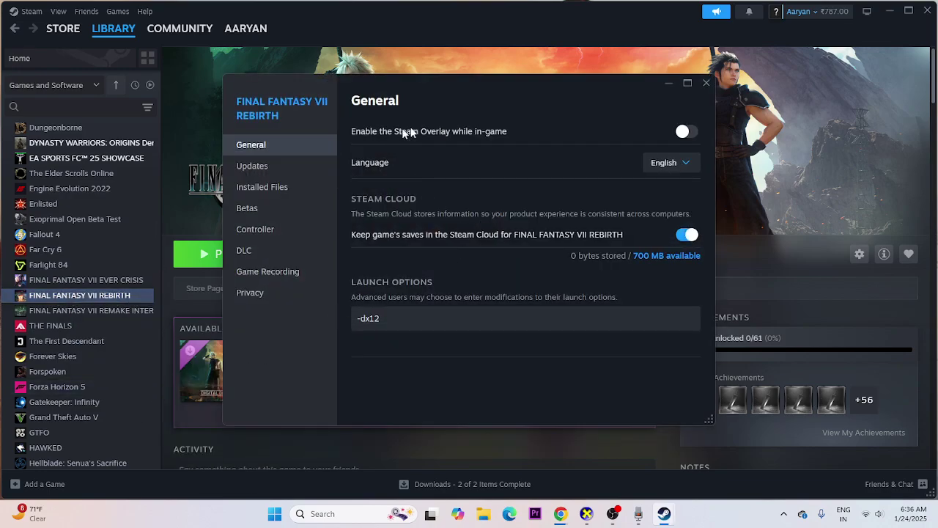
pyautogui.moveTo(415, 98); pyautogui.dragTo(478, 109)
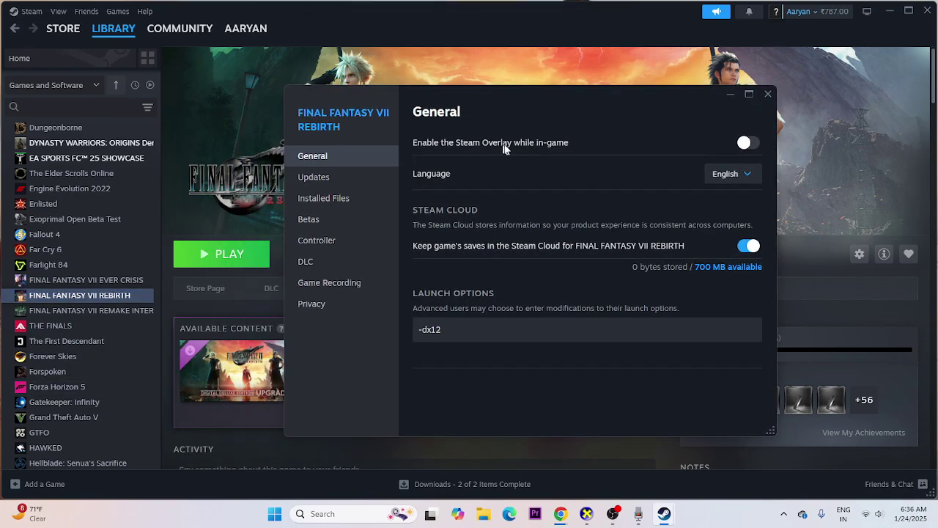
pyautogui.click(745, 143)
pyautogui.click(745, 143)
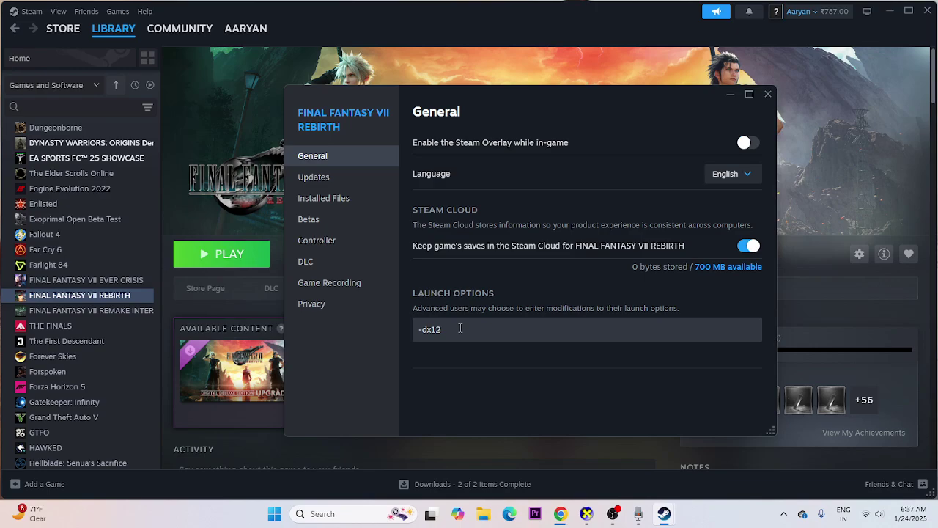
# - Clear the game's launch options and enter -dx12
pyautogui.moveTo(460, 329); pyautogui.dragTo(396, 327)
pyautogui.press('BackSpace')
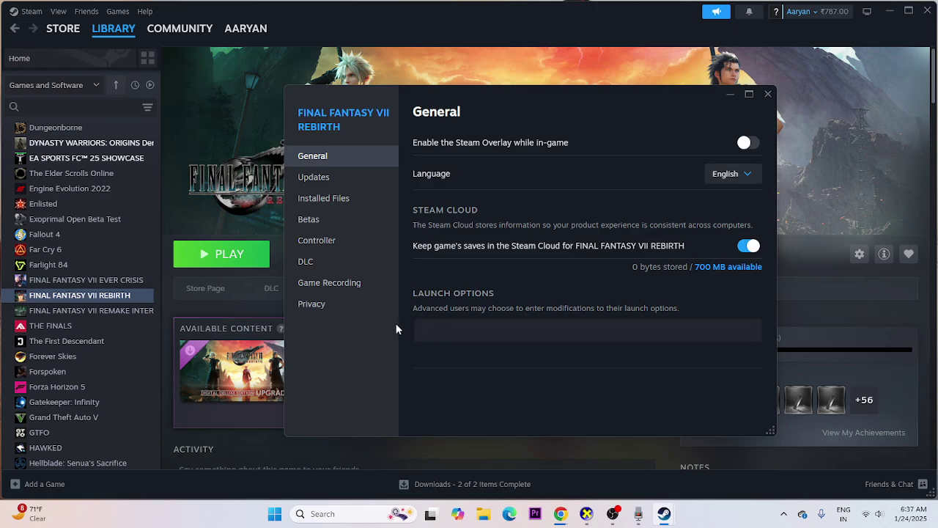
pyautogui.write('-d')
pyautogui.write('x1')
pyautogui.write('2')
# - Change the game's launch option to -d3dll
pyautogui.press('BackSpace')
pyautogui.press('BackSpace')
pyautogui.press('BackSpace')
pyautogui.write('3dll')
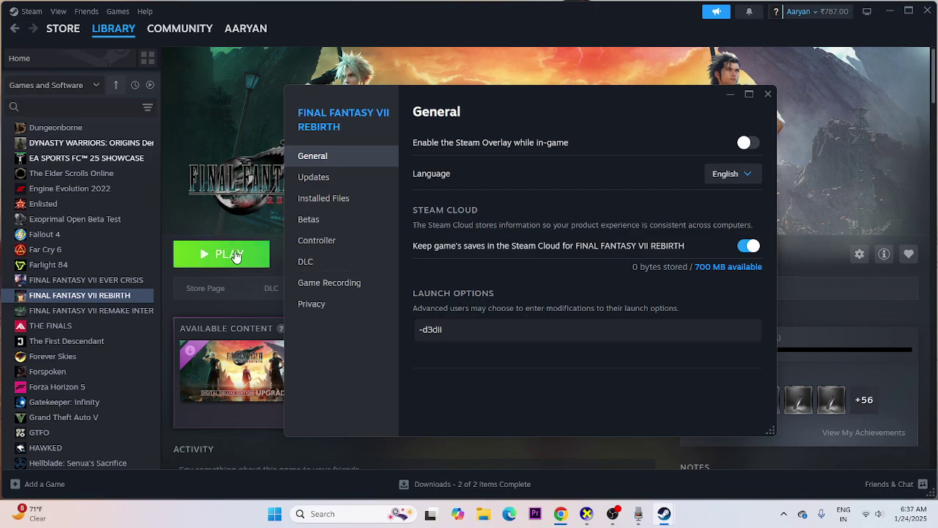
# - Remove the launch option text so the field is empty and close the game's properties
pyautogui.moveTo(449, 332); pyautogui.dragTo(398, 336)
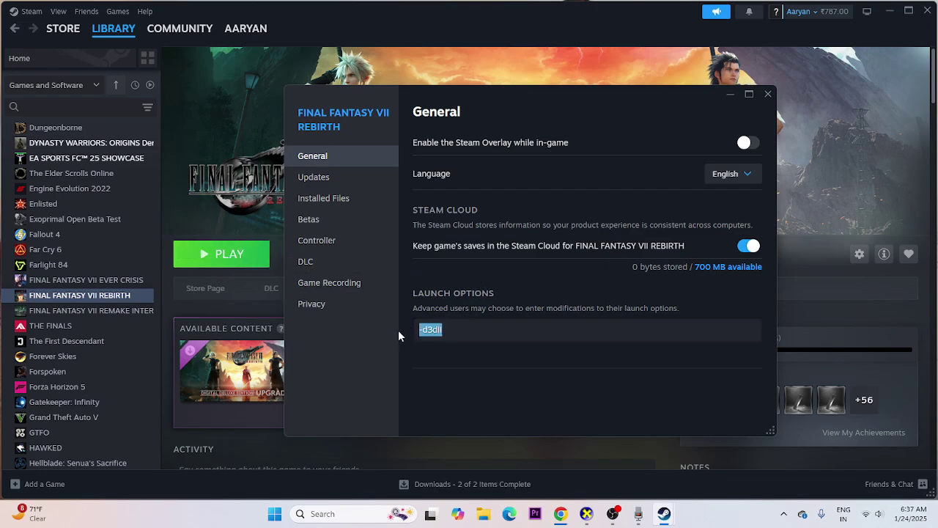
pyautogui.press('BackSpace')
pyautogui.click(769, 96)
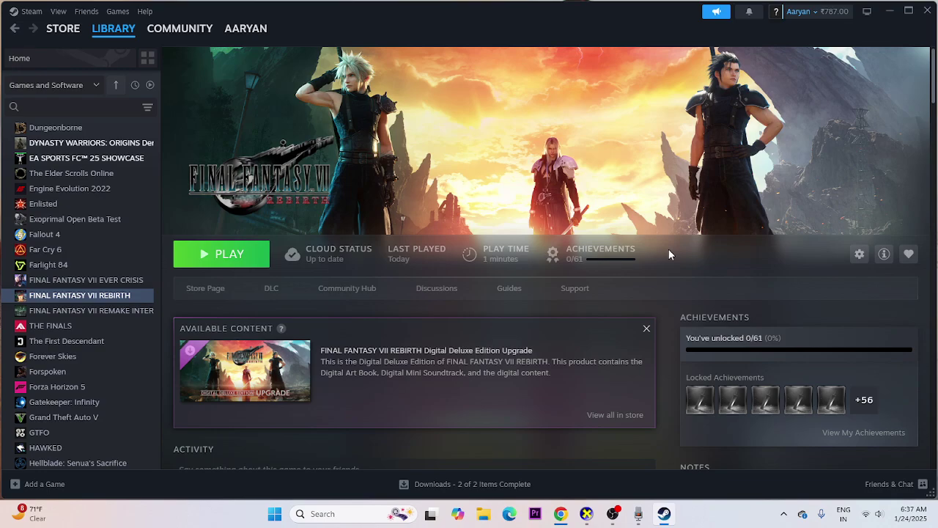
# - Open Task Manager and maximize its window
pyautogui.rightClick(275, 515)
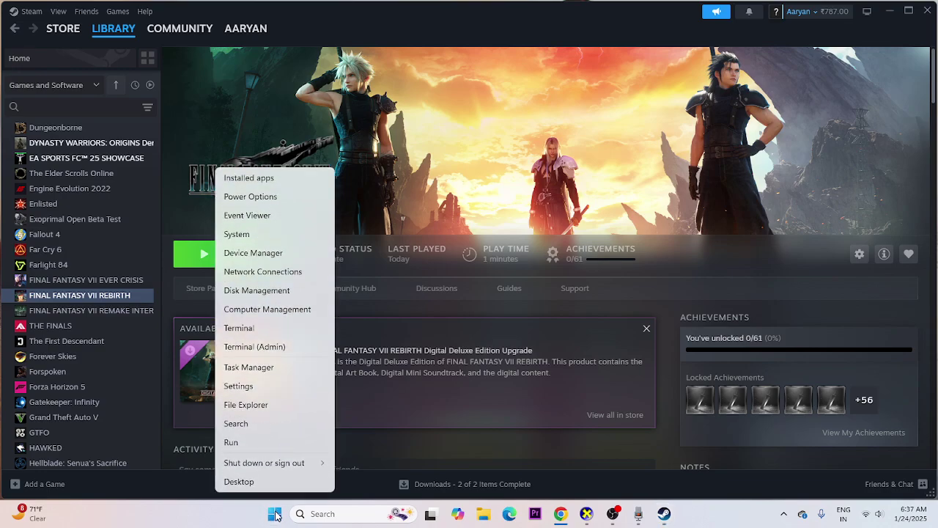
pyautogui.click(270, 360)
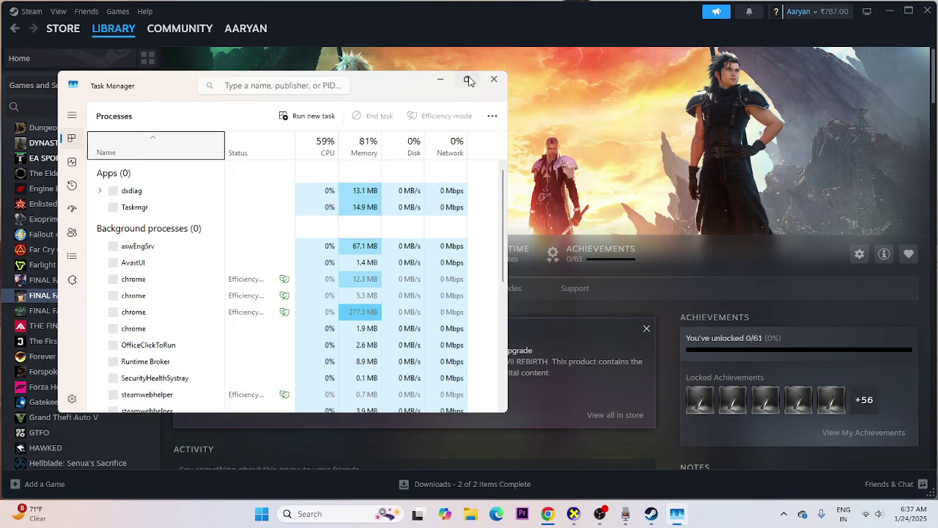
pyautogui.click(465, 78)
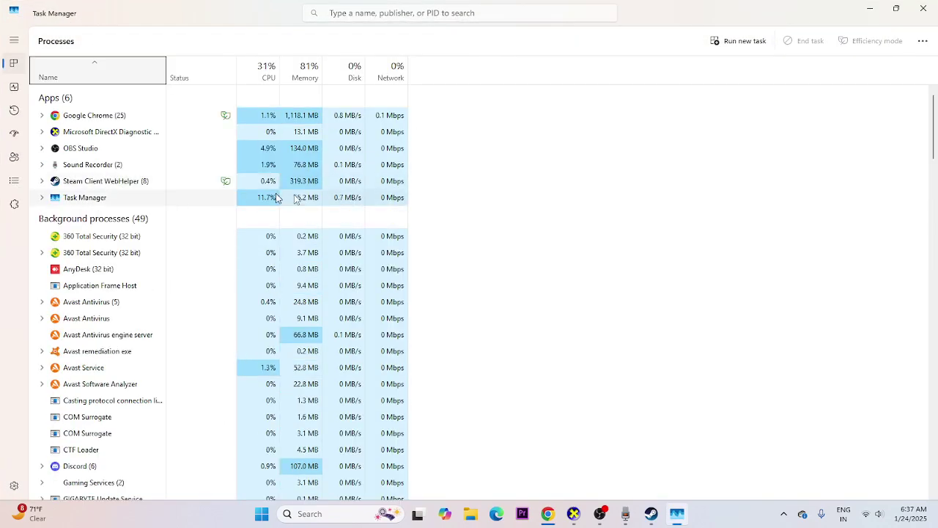
# - End the Discord and Gaming Services background processes and close Task Manager
pyautogui.scroll(-2, 584, 270)
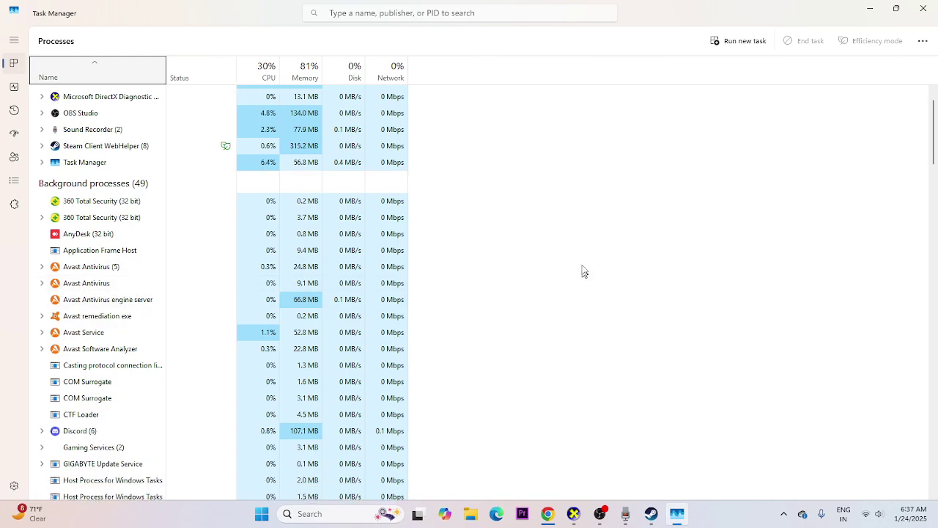
pyautogui.scroll(-1, 470, 356)
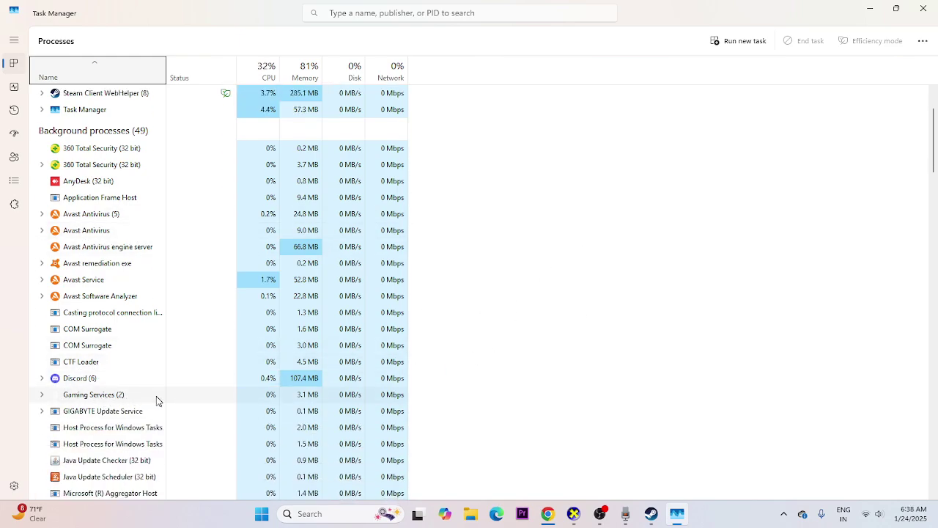
pyautogui.scroll(2, 156, 398)
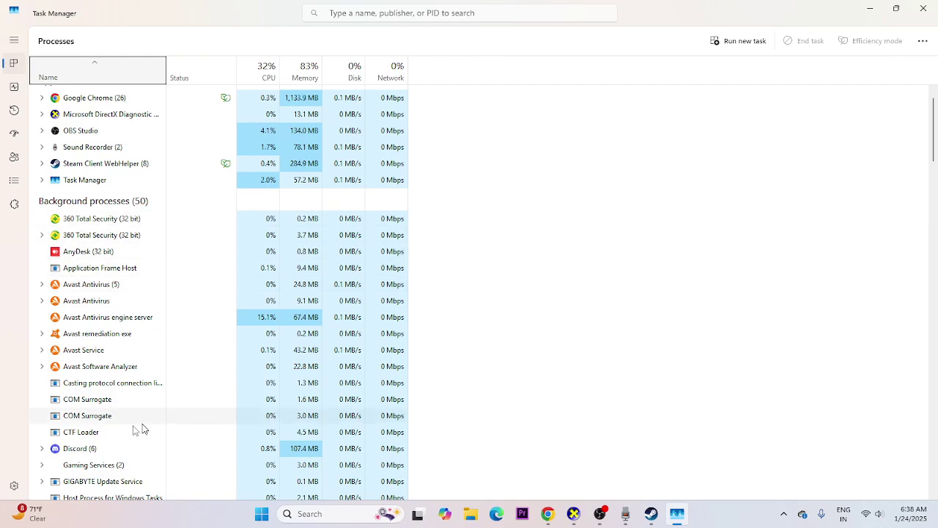
pyautogui.scroll(-3, 167, 333)
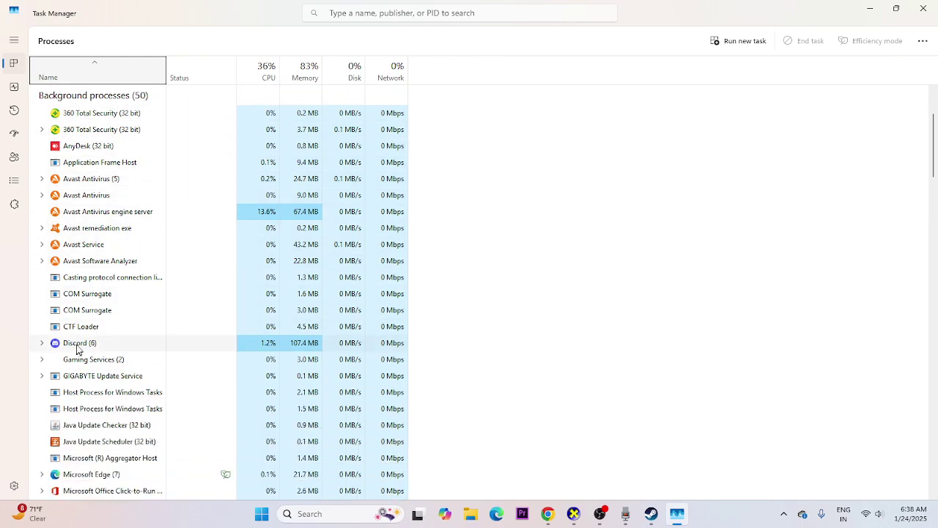
pyautogui.rightClick(77, 345)
pyautogui.click(130, 211)
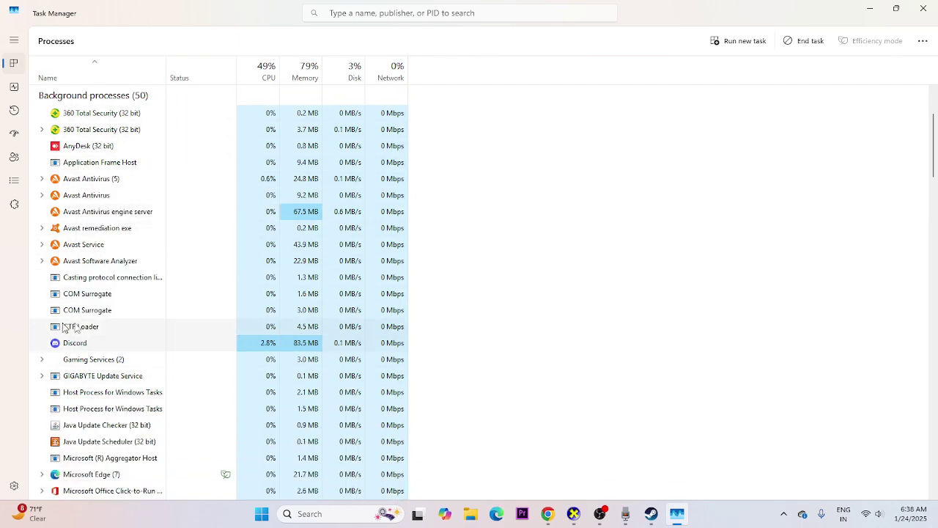
pyautogui.rightClick(85, 343)
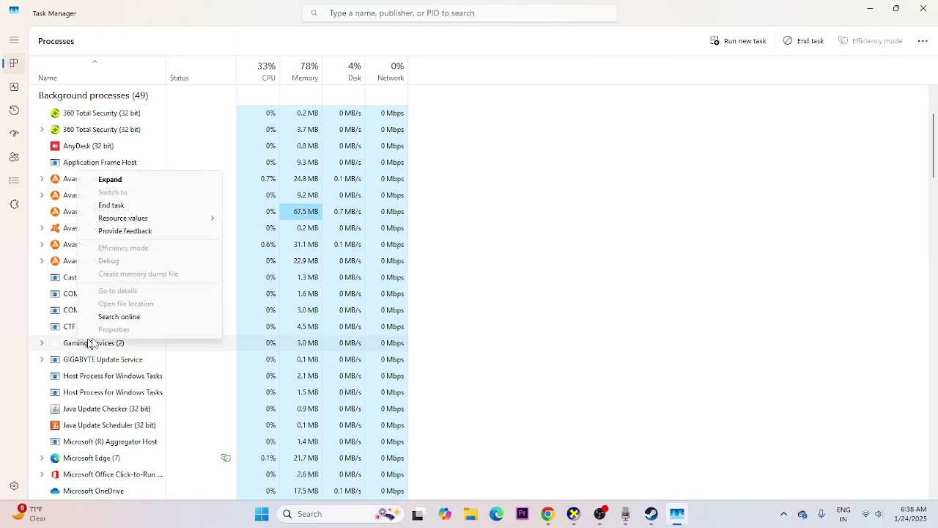
pyautogui.click(126, 204)
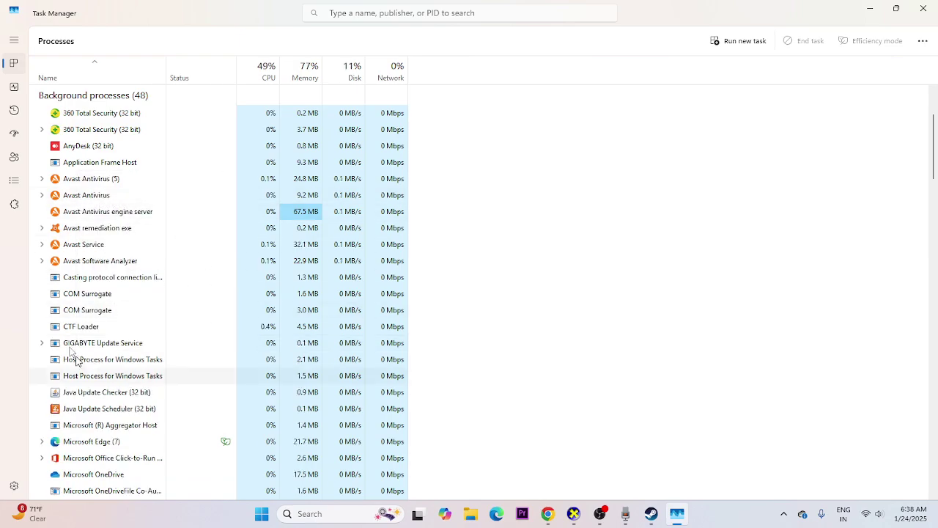
pyautogui.scroll(3, 123, 330)
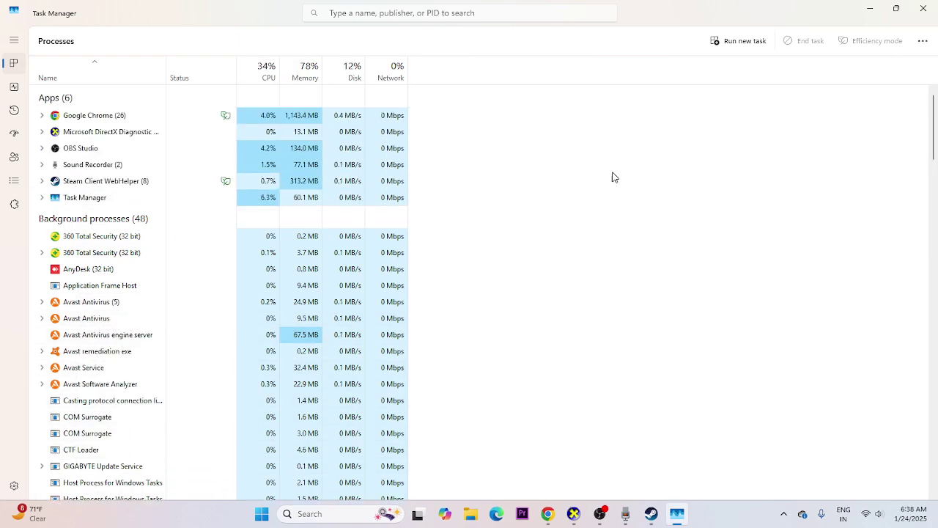
pyautogui.click(923, 8)
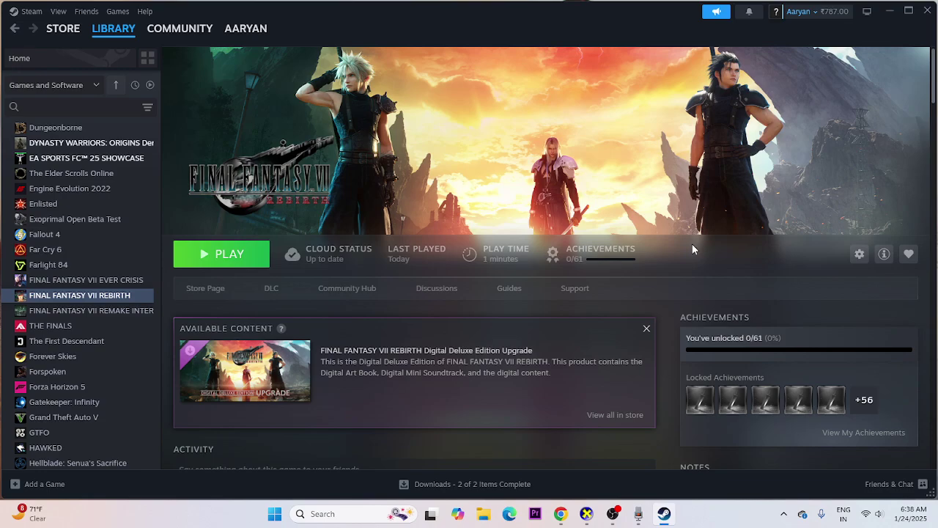
# - Switch to Chrome and bring up the manual driver search form on the open NVIDIA drivers page
pyautogui.click(560, 513)
pyautogui.click(196, 8)
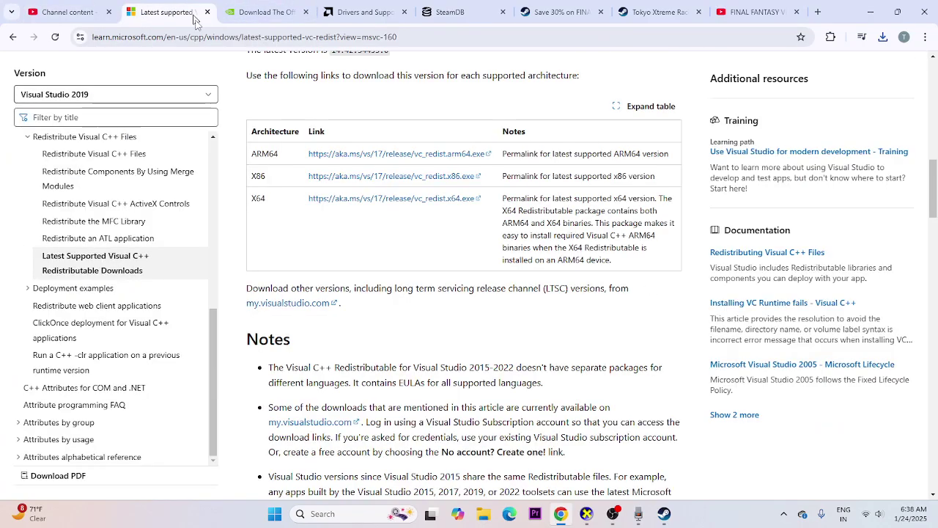
pyautogui.click(264, 12)
pyautogui.click(360, 11)
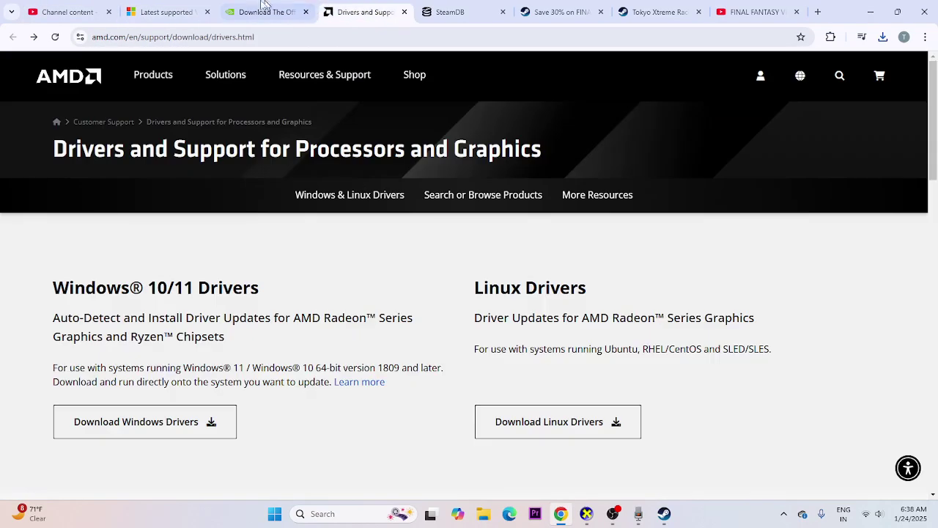
pyautogui.click(279, 12)
pyautogui.scroll(-3, 360, 188)
pyautogui.scroll(1, 174, 213)
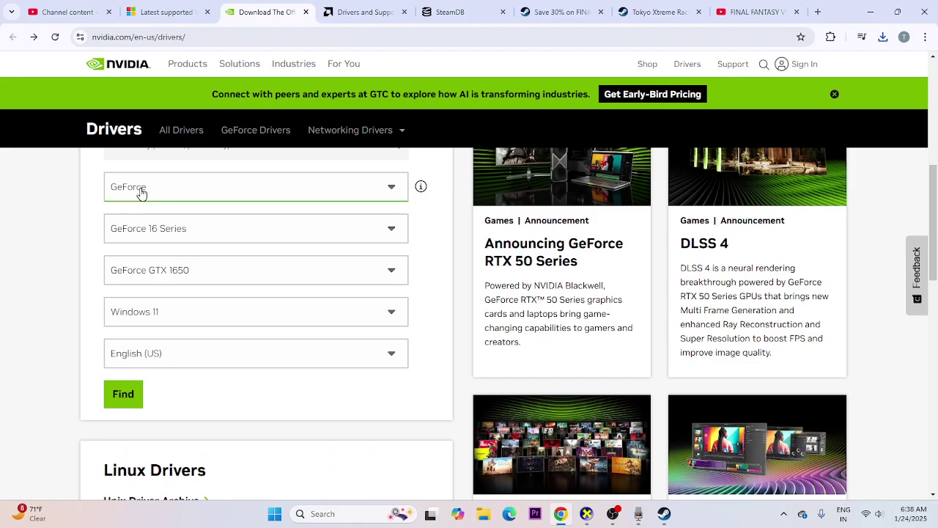
# - Find NVIDIA drivers for GeForce, GeForce 16 Series, GeForce GTX 1650 on Windows 11 in English (US)
pyautogui.click(139, 193)
pyautogui.click(134, 217)
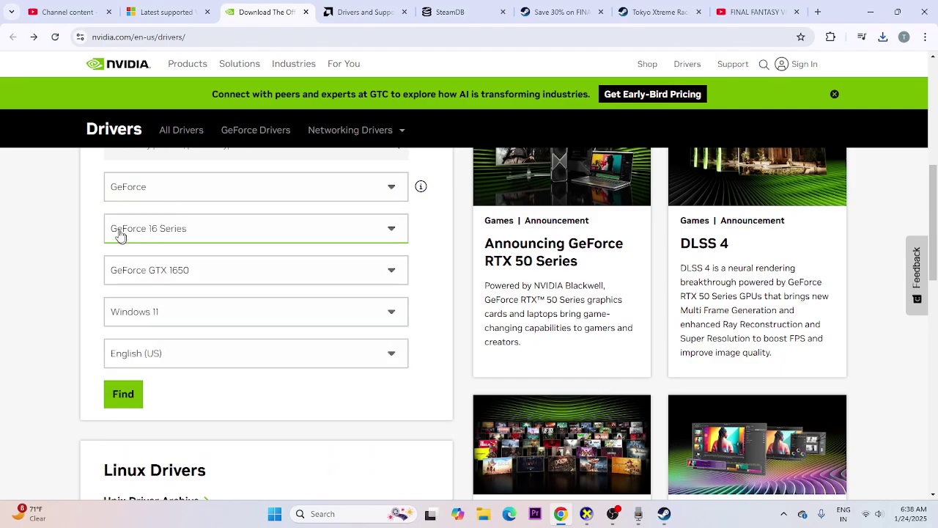
pyautogui.click(183, 234)
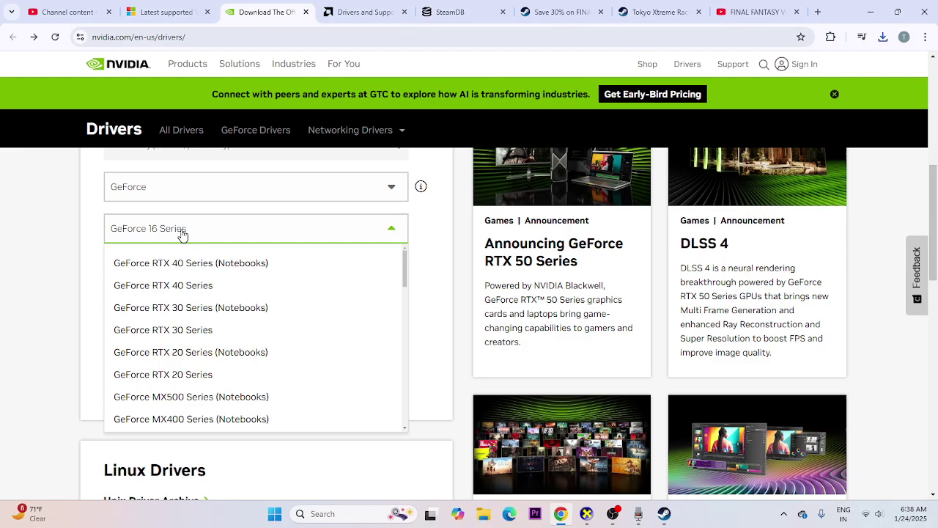
pyautogui.click(183, 235)
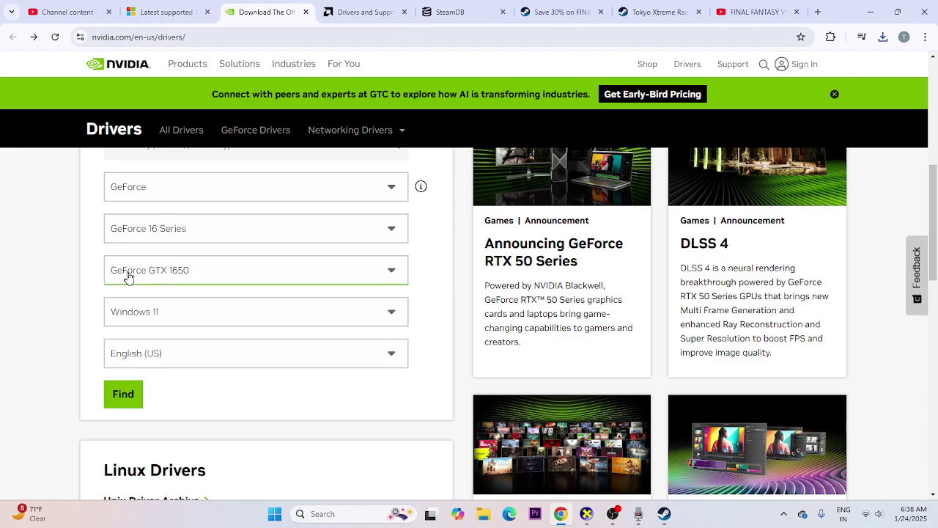
pyautogui.click(196, 274)
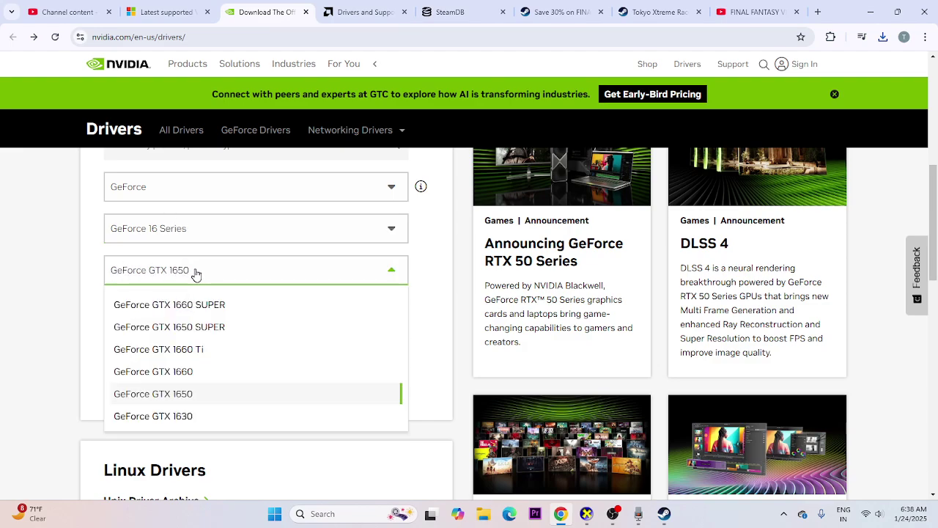
pyautogui.click(195, 273)
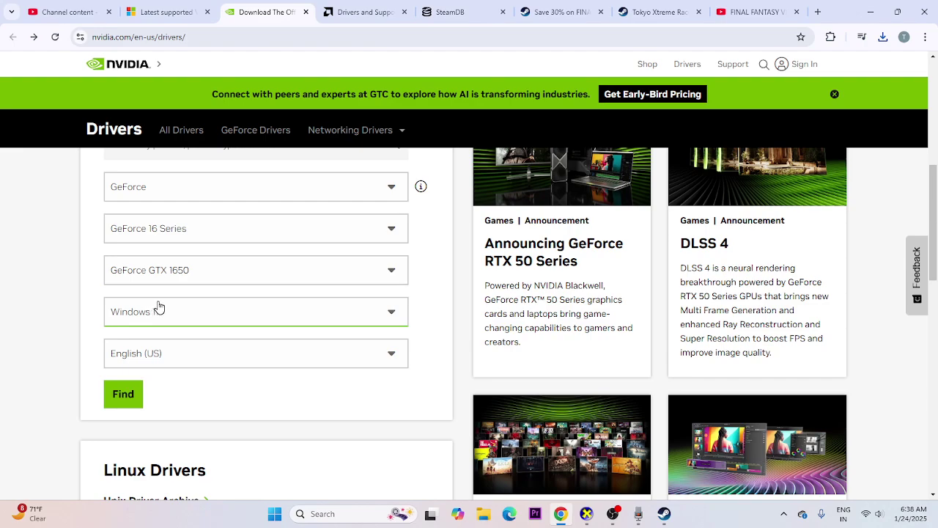
pyautogui.click(122, 401)
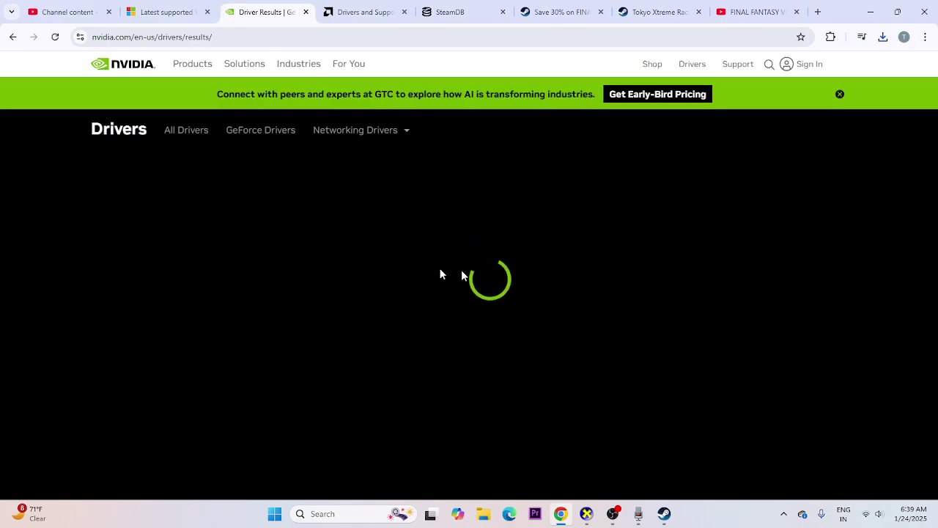
# - Examine the driver version and release date of the NVIDIA Studio Driver in the driver results
pyautogui.scroll(-3, 516, 209)
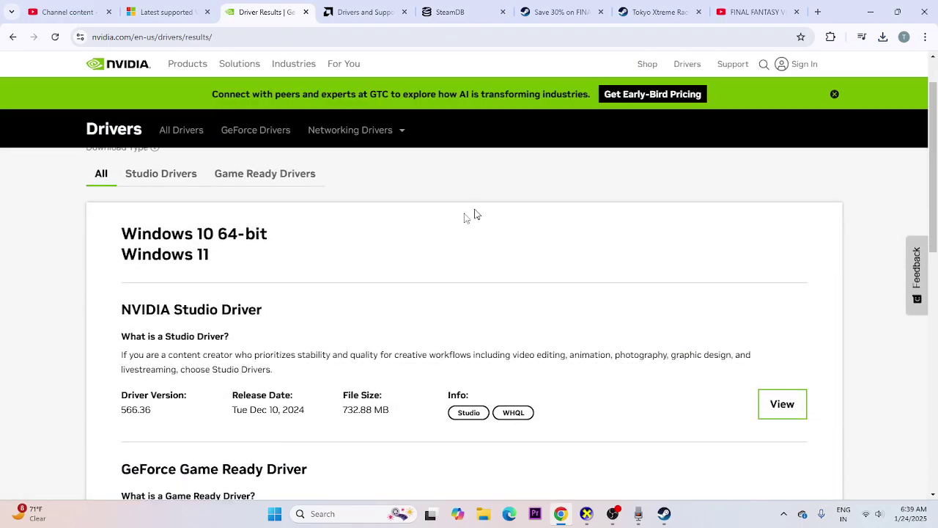
pyautogui.scroll(2, 401, 234)
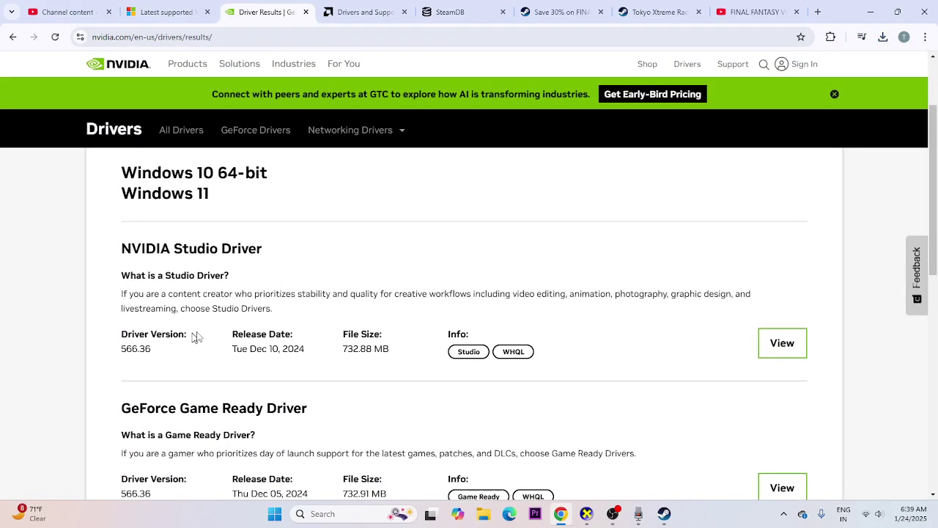
pyautogui.moveTo(121, 349); pyautogui.dragTo(152, 349)
pyautogui.click(266, 359)
pyautogui.moveTo(268, 349); pyautogui.dragTo(308, 349)
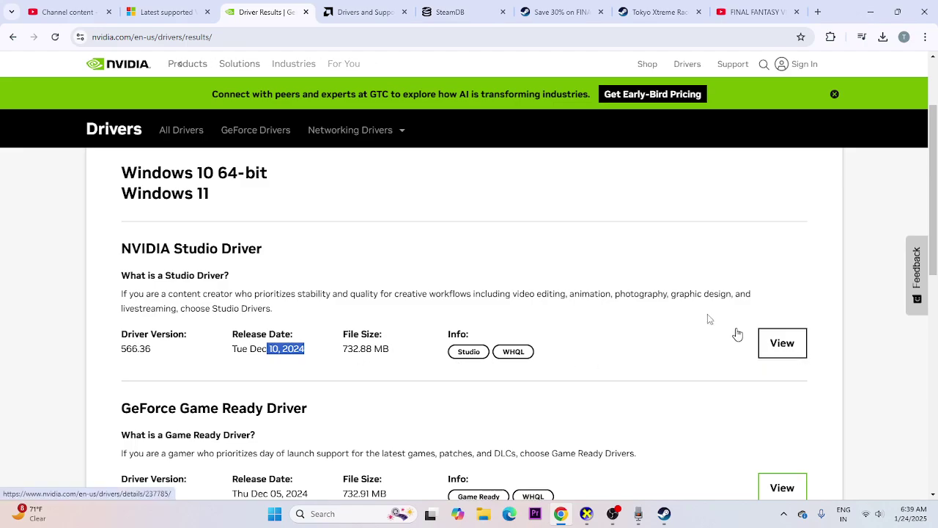
# - Go to the open AMD drivers page and bring up its section for searching or browsing drivers by product
pyautogui.click(346, 13)
pyautogui.scroll(-5, 296, 216)
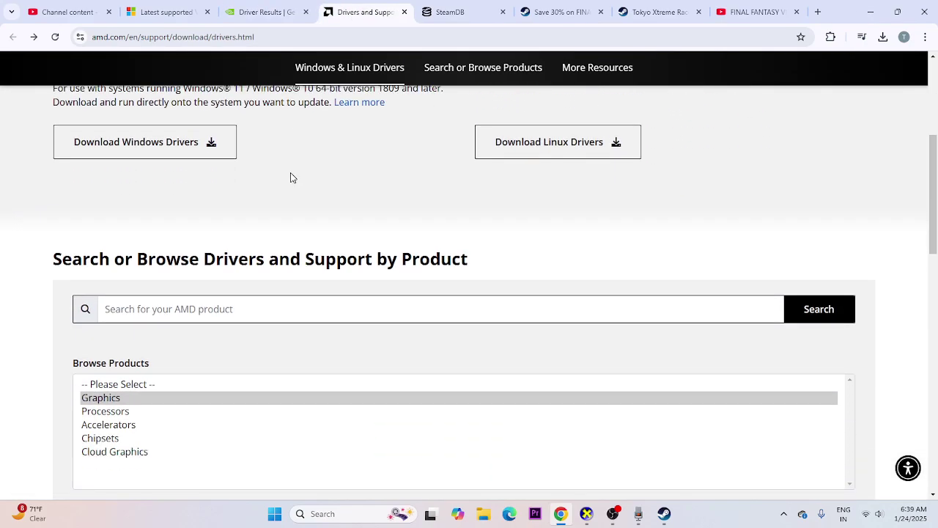
pyautogui.scroll(-2, 290, 178)
pyautogui.click(121, 268)
pyautogui.scroll(-2, 230, 239)
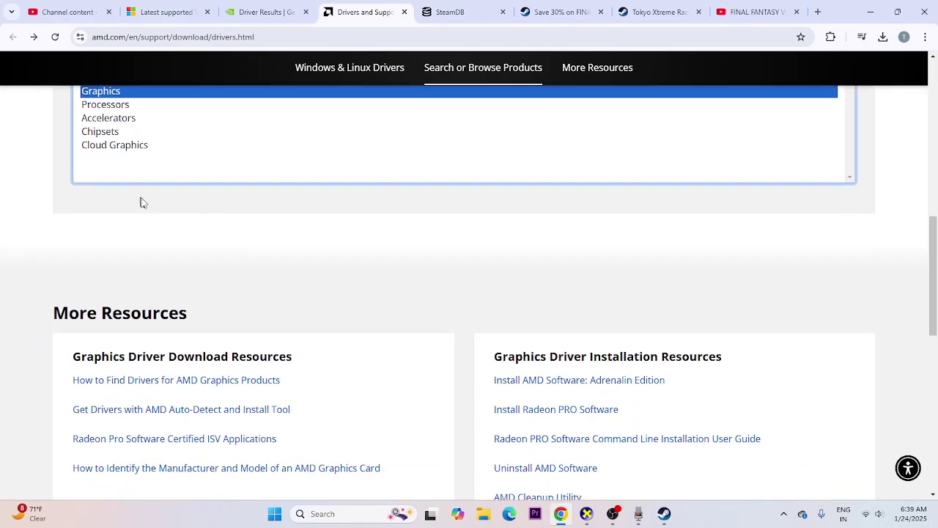
pyautogui.scroll(3, 830, 259)
pyautogui.click(339, 231)
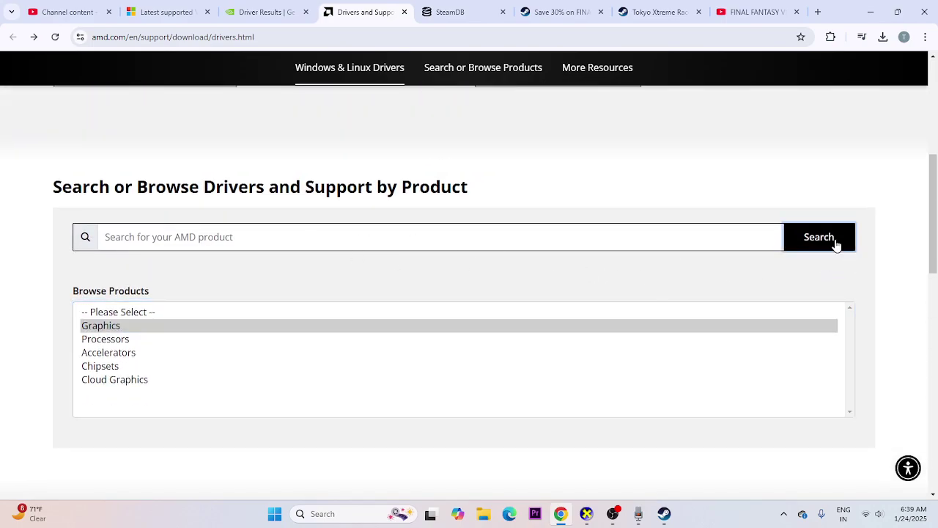
# - Switch the browsed AMD product category to Processors and back to Graphics
pyautogui.scroll(-2, 290, 274)
pyautogui.click(121, 212)
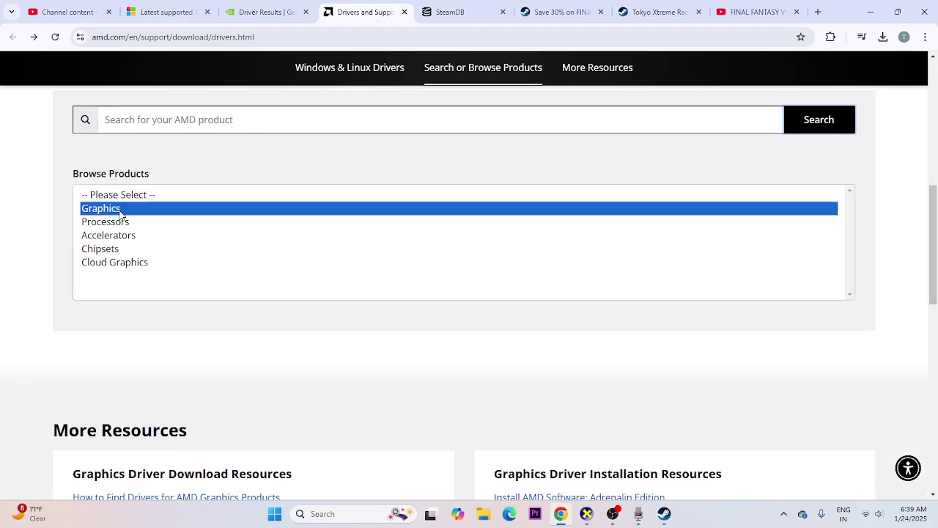
pyautogui.click(109, 221)
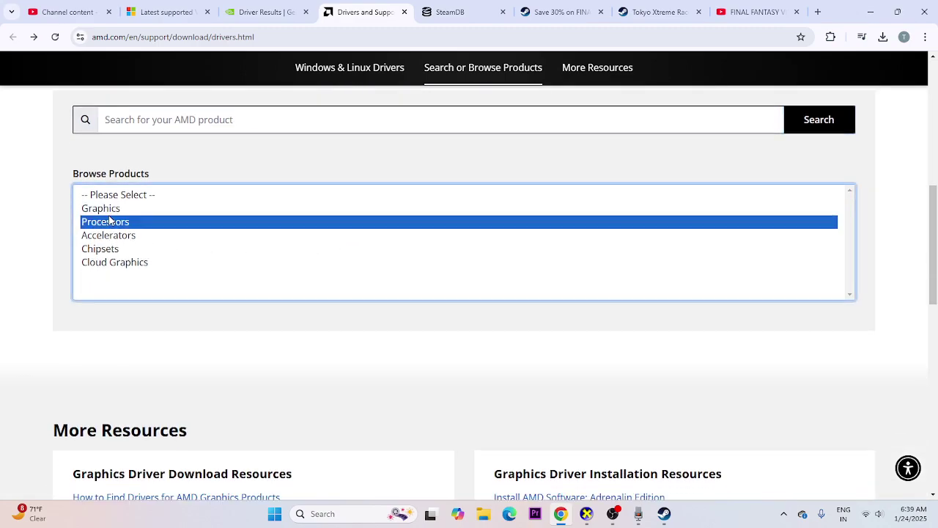
pyautogui.scroll(-1, 203, 237)
pyautogui.scroll(1, 125, 212)
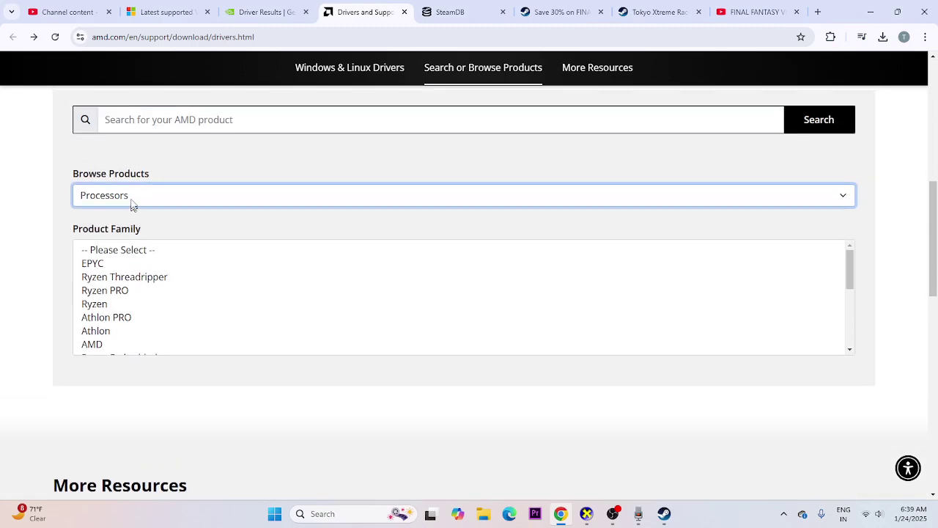
pyautogui.click(131, 201)
pyautogui.click(125, 224)
pyautogui.click(115, 204)
pyautogui.click(111, 232)
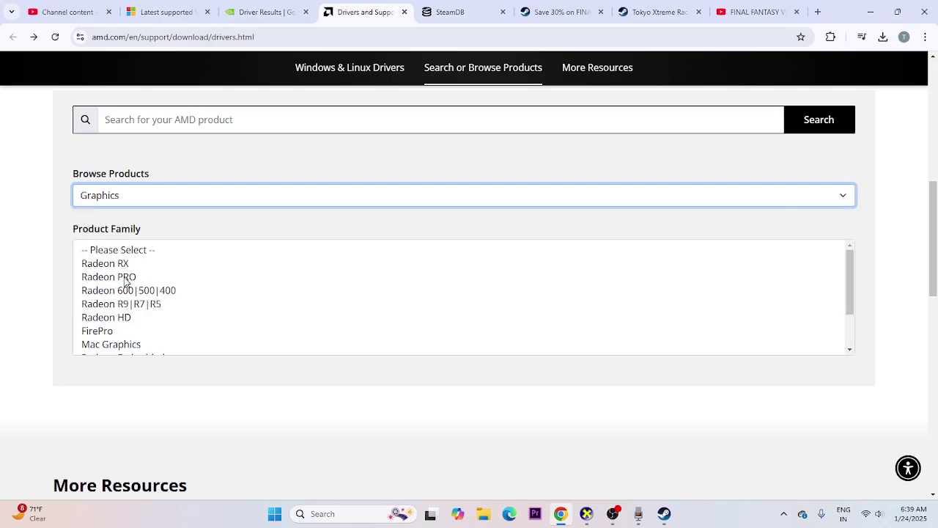
# - Choose Radeon RX, Radeon RX 5000 Series and AMD Radeon RX 5700, and submit the selection to open its drivers page
pyautogui.click(118, 262)
pyautogui.click(153, 344)
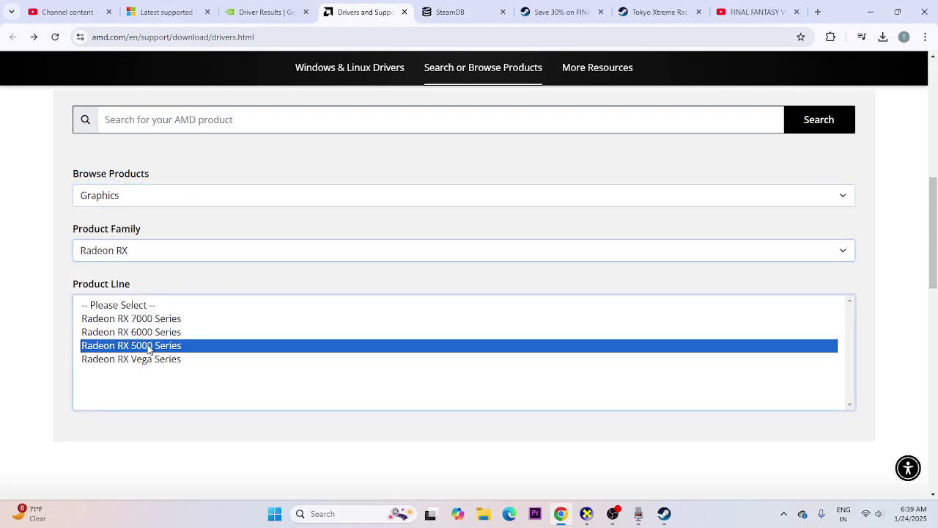
pyautogui.scroll(-2, 399, 308)
pyautogui.click(170, 283)
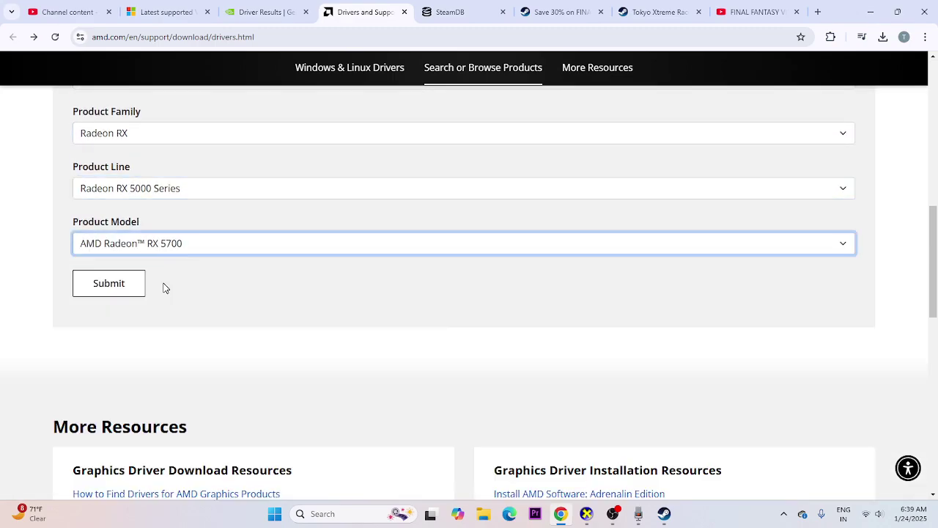
pyautogui.click(111, 284)
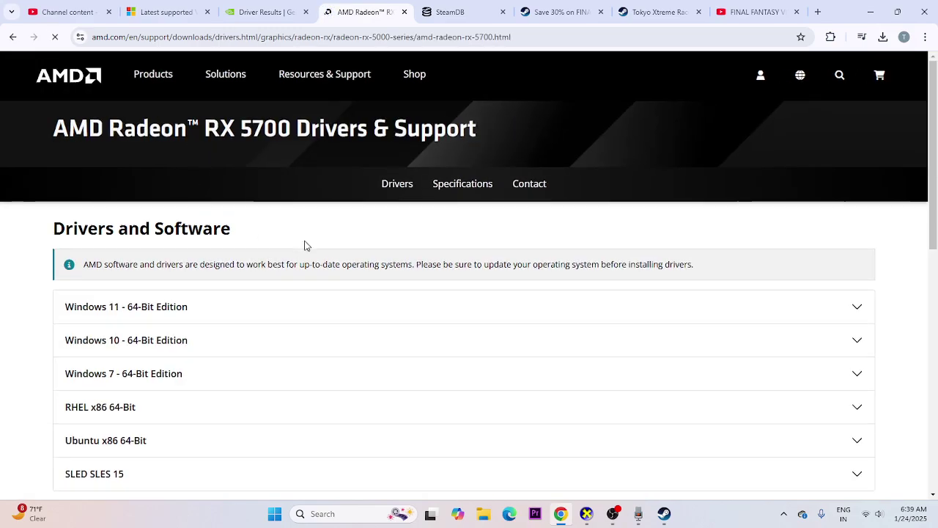
pyautogui.scroll(-2, 147, 203)
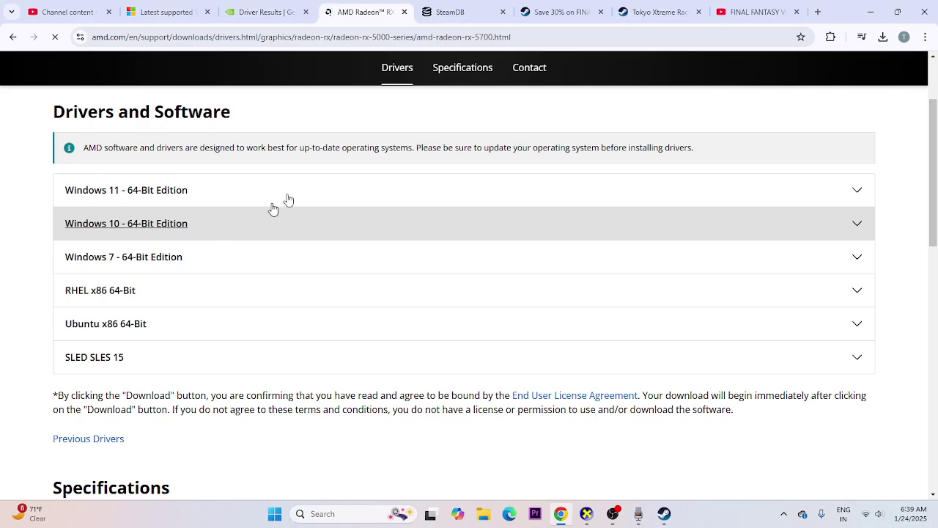
# - Go to the open Microsoft Visual C++ Redistributable page and examine the X64 and X86 download entries for the latest version
pyautogui.click(165, 12)
pyautogui.scroll(8, 534, 256)
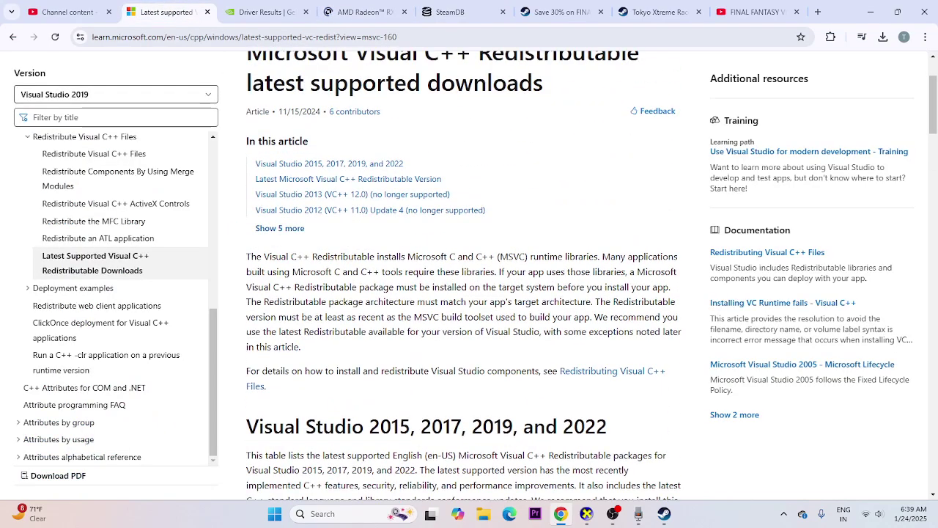
pyautogui.moveTo(560, 209); pyautogui.dragTo(245, 168)
pyautogui.click(575, 206)
pyautogui.scroll(-12, 575, 206)
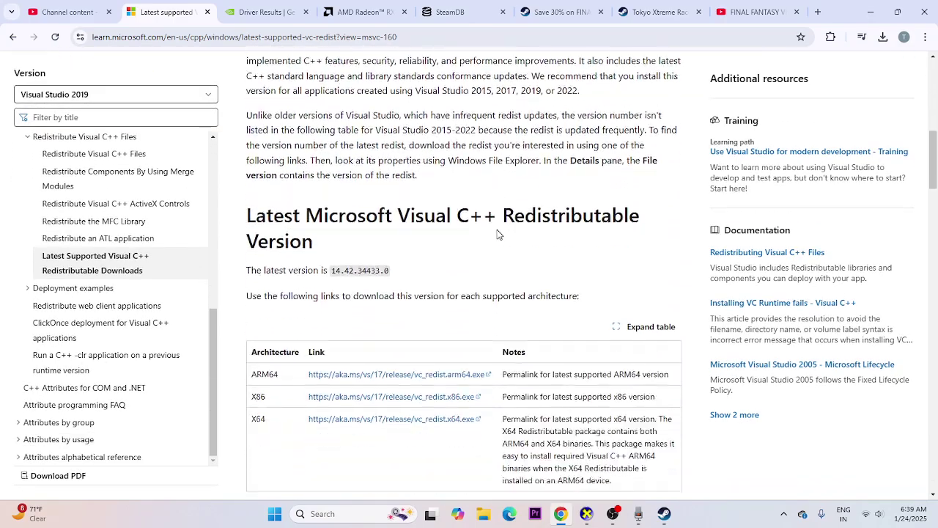
pyautogui.moveTo(258, 198); pyautogui.dragTo(279, 204)
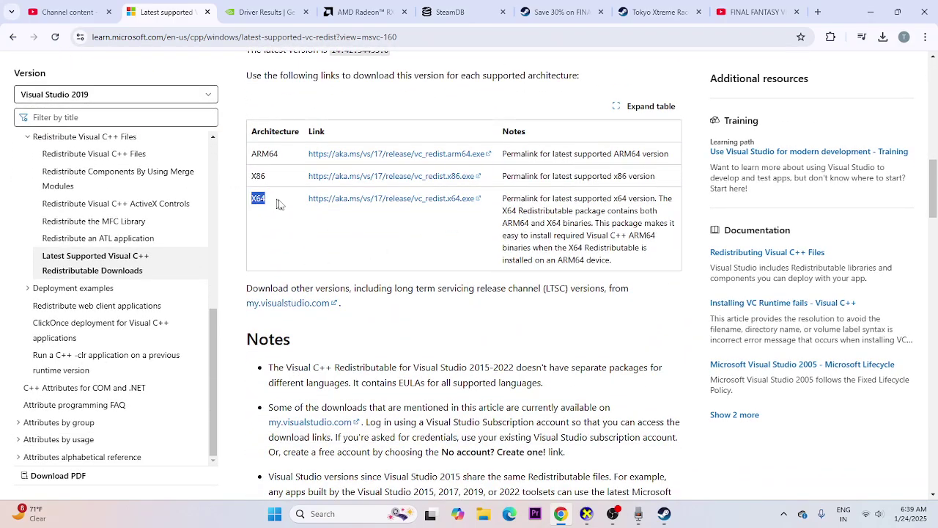
pyautogui.moveTo(252, 176); pyautogui.dragTo(276, 178)
pyautogui.click(378, 242)
# - Switch to Steam and open the Virtual Memory settings from the performance options of the Windows advanced system settings
pyautogui.click(664, 522)
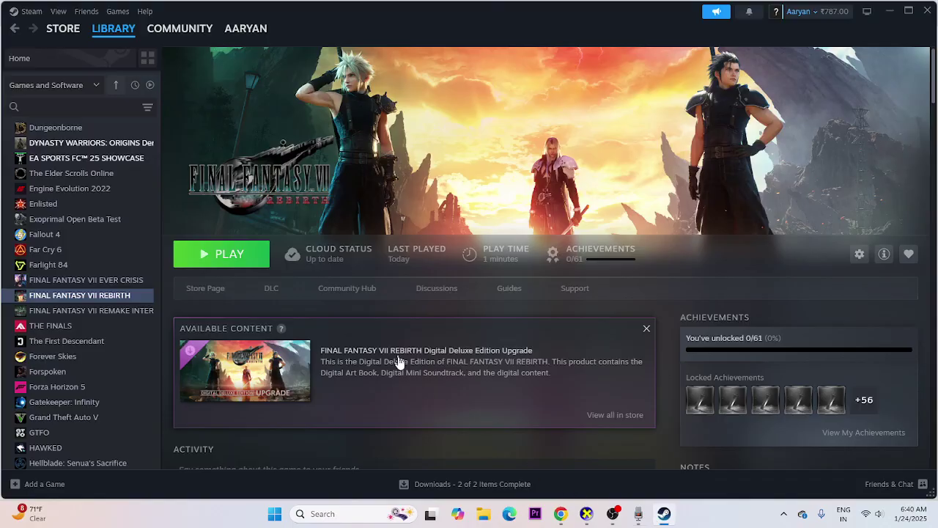
pyautogui.click(320, 513)
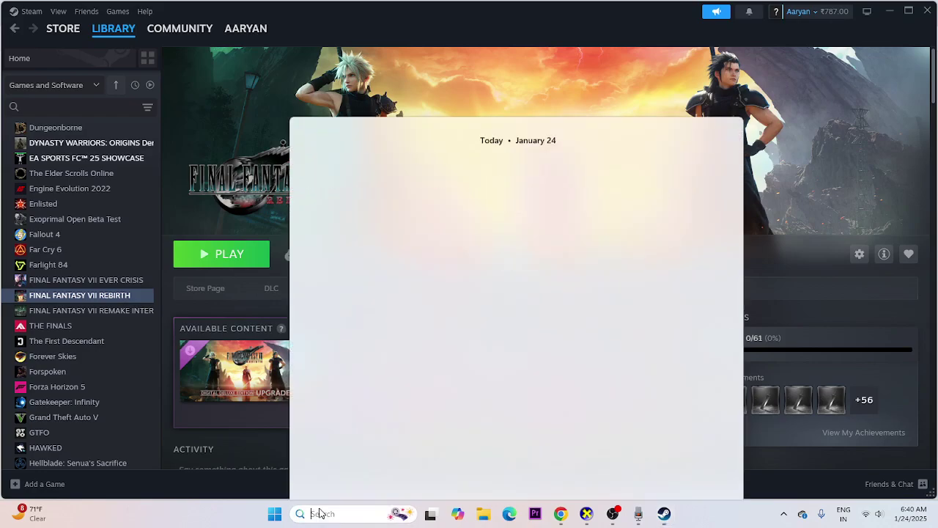
pyautogui.write('VIEW')
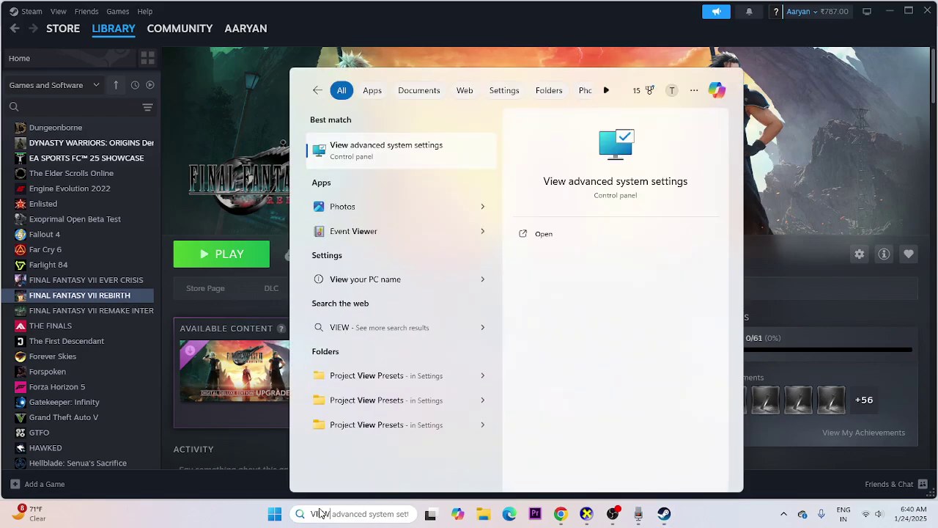
pyautogui.click(400, 166)
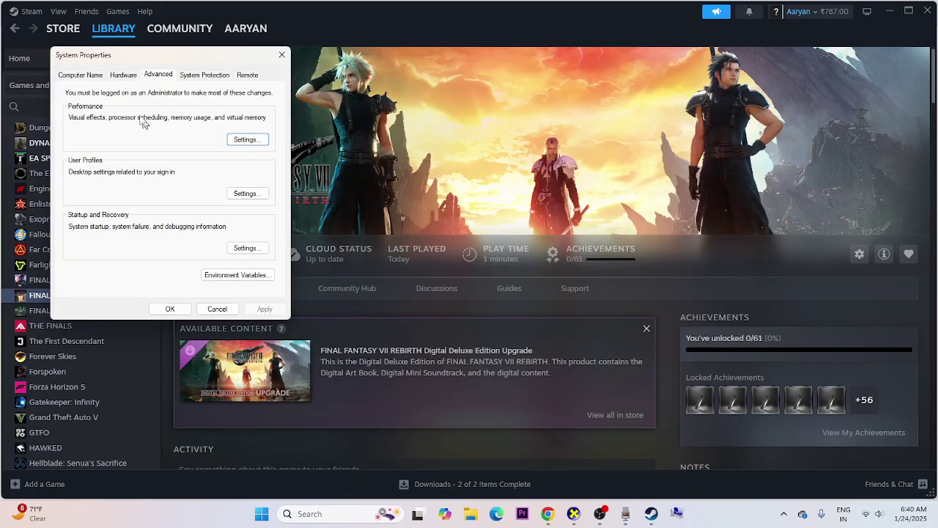
pyautogui.click(246, 140)
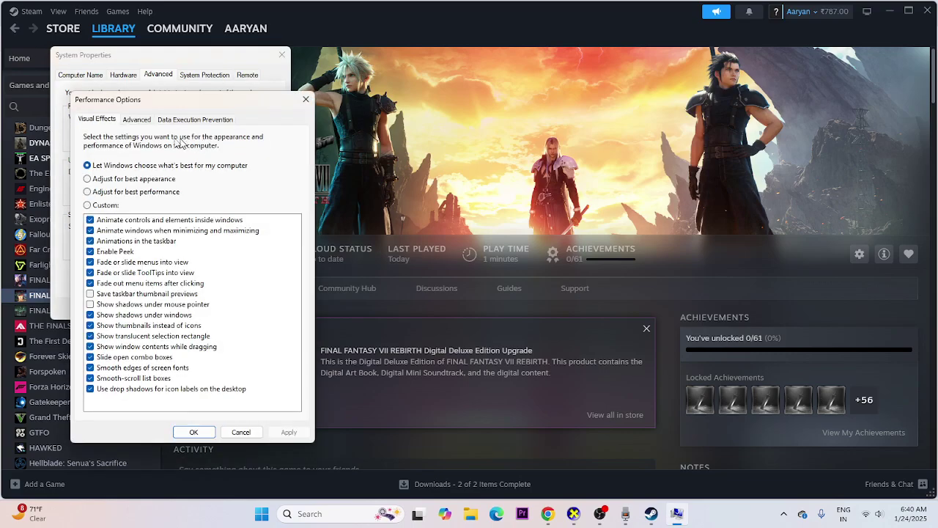
pyautogui.click(136, 118)
pyautogui.click(277, 273)
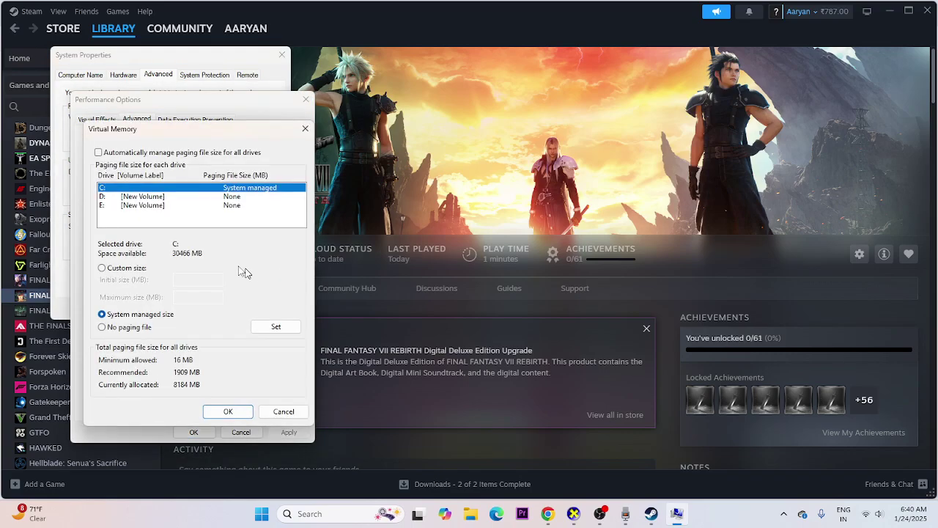
# - With automatic paging file management off, select the E: drive and choose a custom paging file size
pyautogui.click(99, 152)
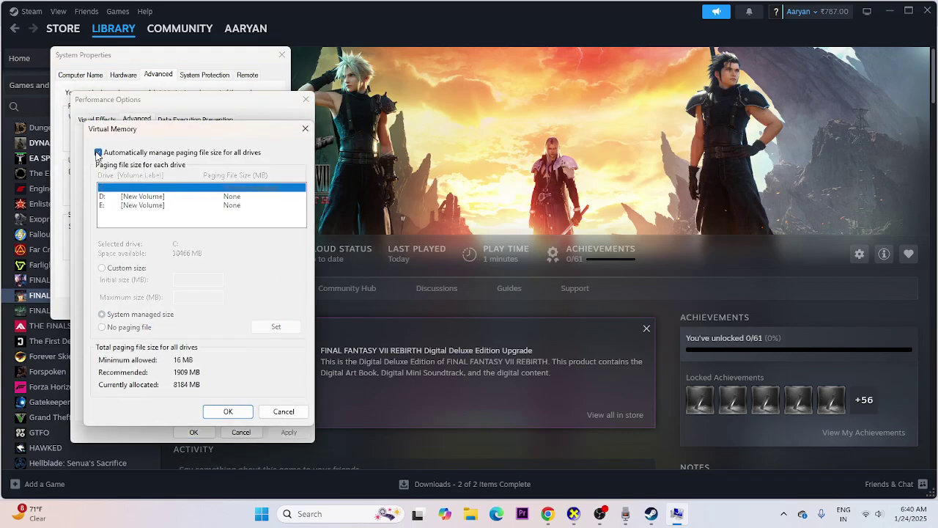
pyautogui.click(98, 153)
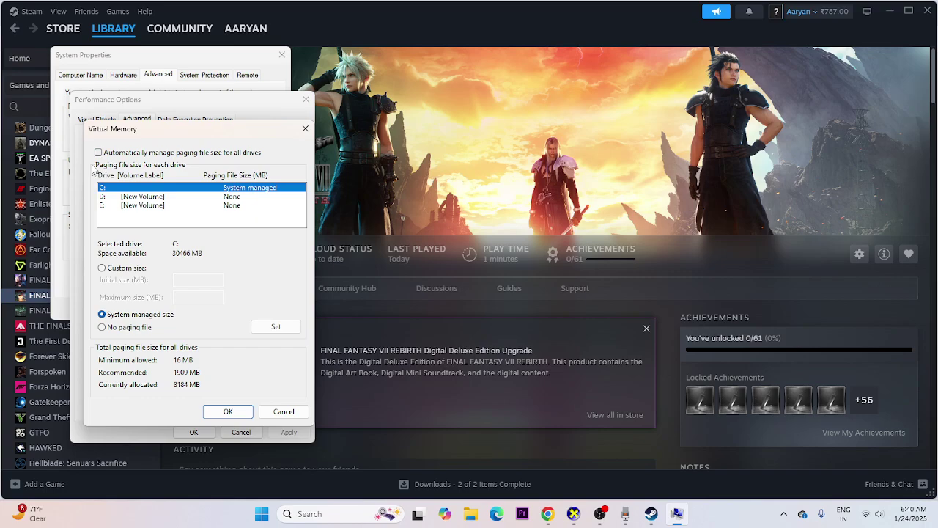
pyautogui.click(103, 209)
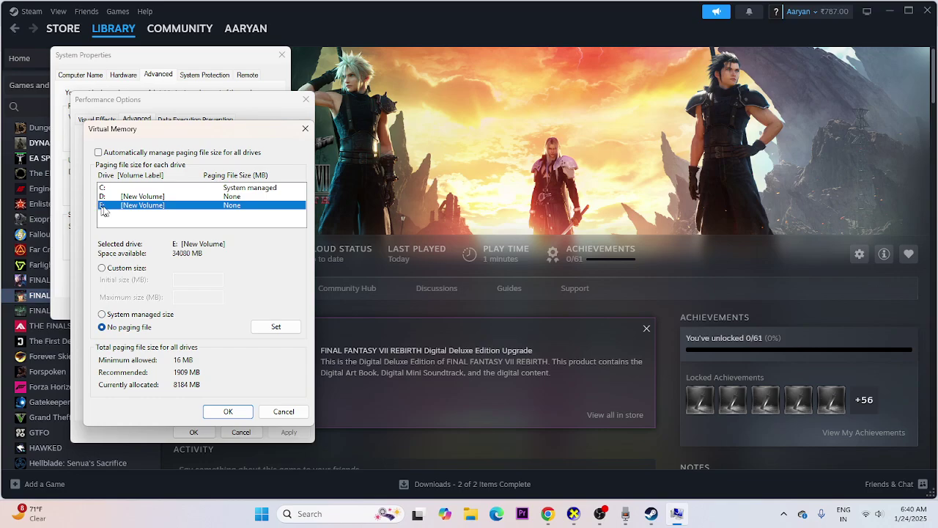
pyautogui.click(104, 269)
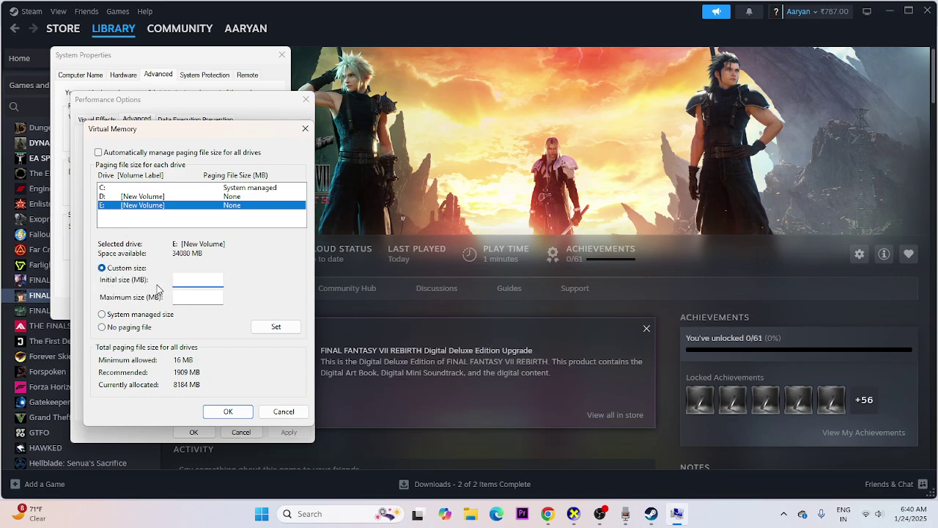
# - Open Calculator alongside the Virtual Memory settings and make the initial size ready for entry
pyautogui.click(302, 513)
pyautogui.write('CA')
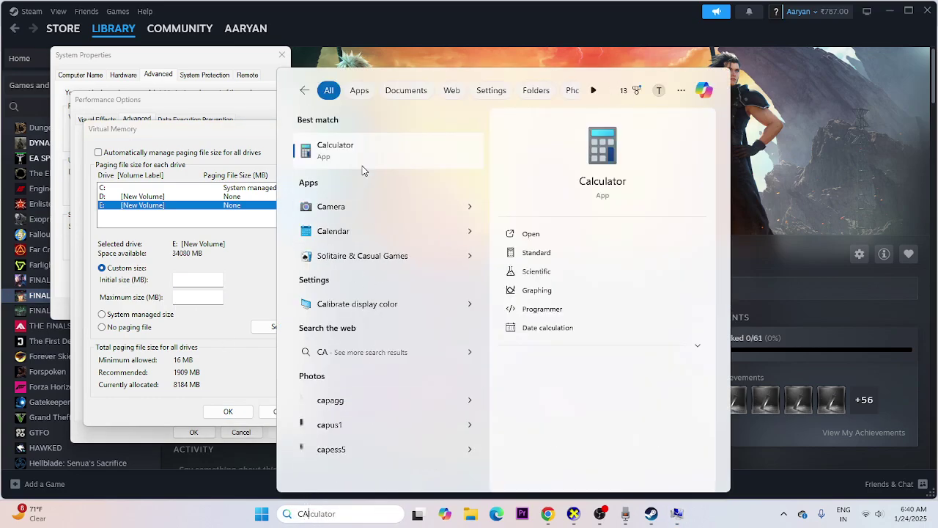
pyautogui.press('Return')
pyautogui.click(191, 280)
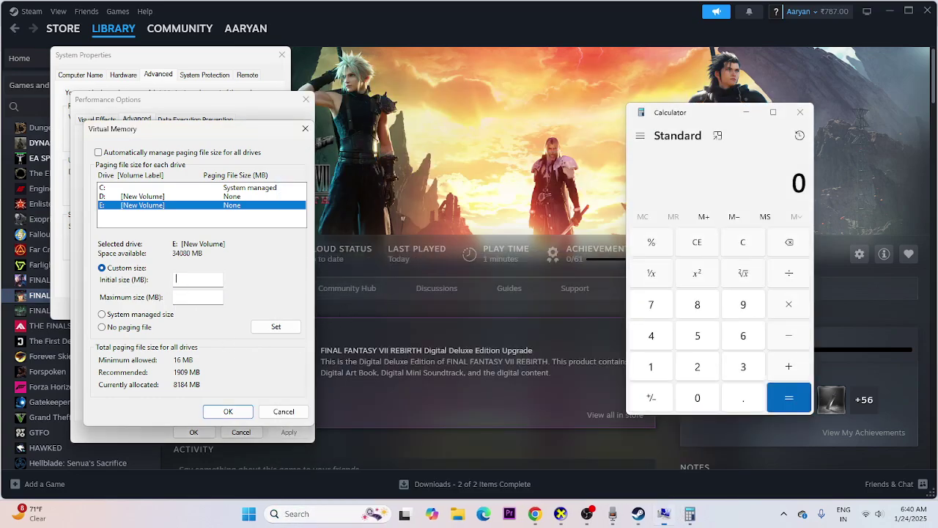
# - Calculate 16 × 1024 in Calculator
pyautogui.click(646, 368)
pyautogui.click(688, 366)
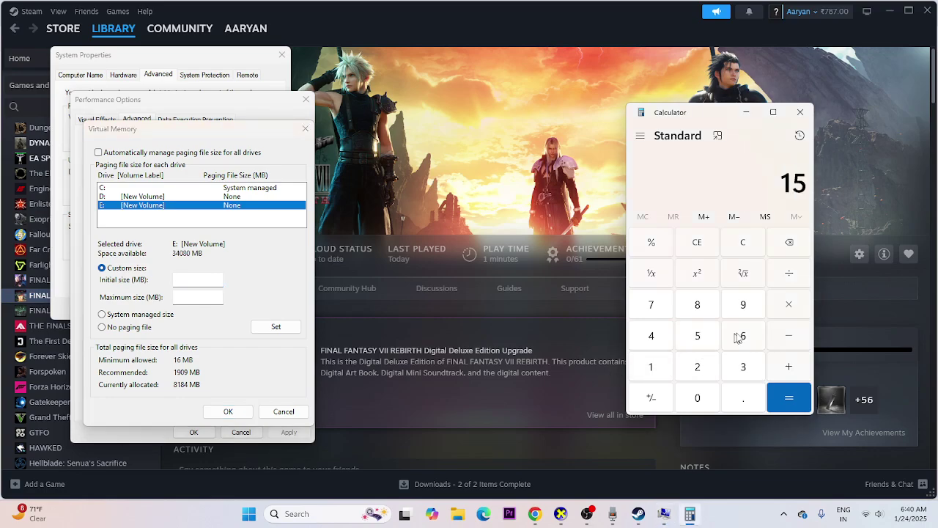
pyautogui.click(788, 242)
pyautogui.click(760, 347)
pyautogui.click(791, 306)
pyautogui.click(656, 368)
pyautogui.click(689, 402)
pyautogui.click(692, 369)
pyautogui.click(652, 338)
pyautogui.click(779, 397)
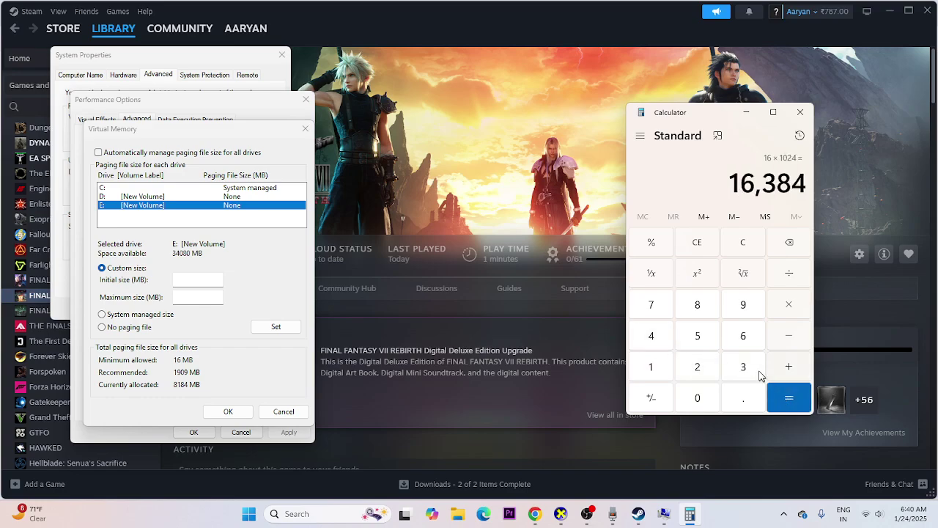
# - Multiply the calculated product by 1.5
pyautogui.click(797, 307)
pyautogui.click(651, 368)
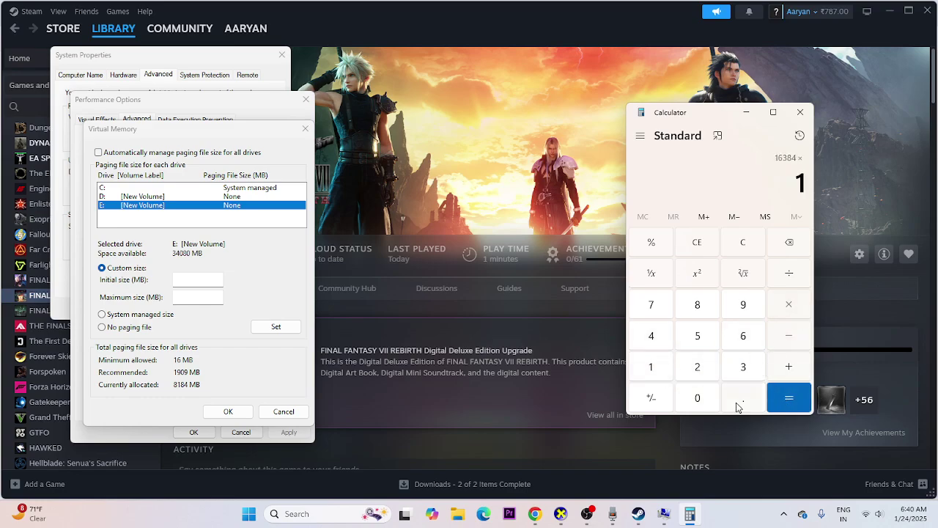
pyautogui.click(744, 398)
pyautogui.click(698, 338)
pyautogui.click(789, 397)
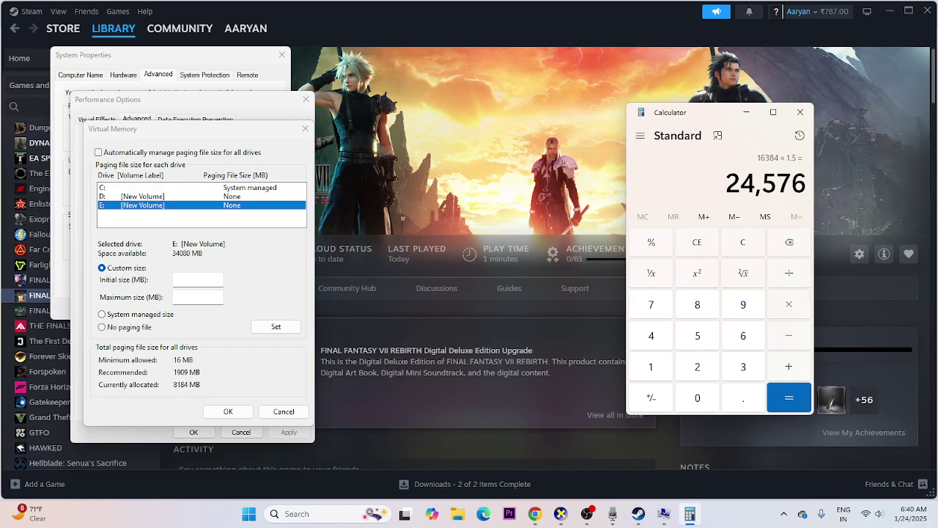
# - Copy the calculator result into the E: drive's initial paging file size as 24,576 MB
pyautogui.moveTo(726, 184); pyautogui.dragTo(792, 183)
pyautogui.moveTo(725, 184); pyautogui.dragTo(806, 189)
pyautogui.hotkey('ctrl', 'c')
pyautogui.click(208, 282)
pyautogui.rightClick(208, 281)
pyautogui.click(232, 329)
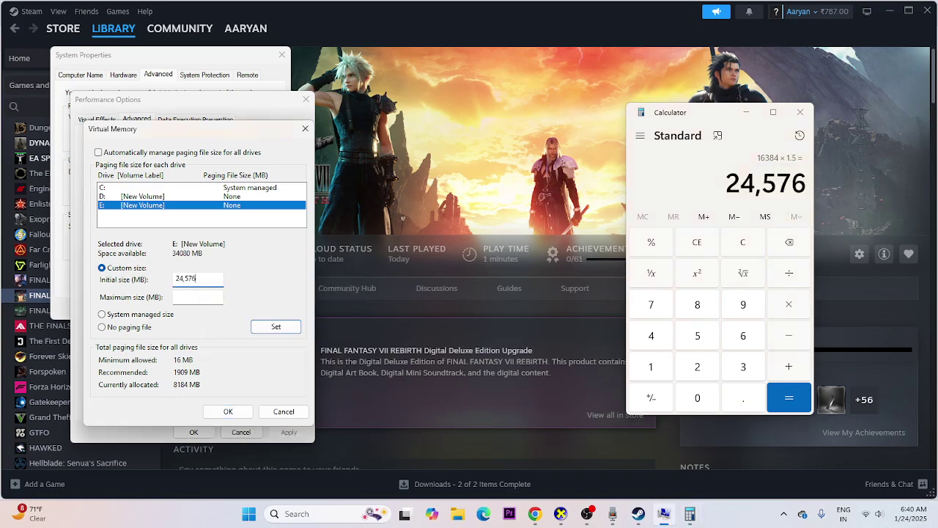
# - Clear the calculator and calculate 16 × 1024 × 3
pyautogui.click(690, 252)
pyautogui.click(663, 369)
pyautogui.click(741, 343)
pyautogui.click(787, 313)
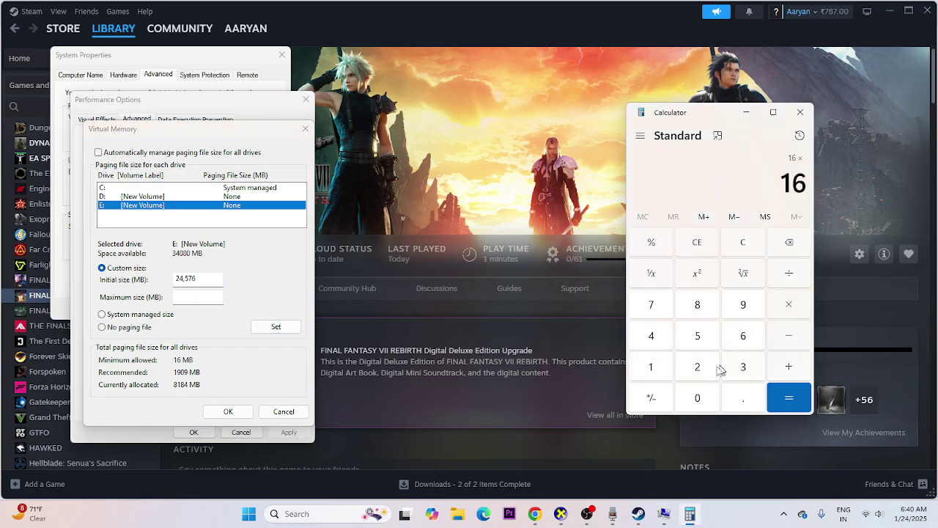
pyautogui.click(661, 373)
pyautogui.click(689, 395)
pyautogui.click(697, 366)
pyautogui.click(651, 335)
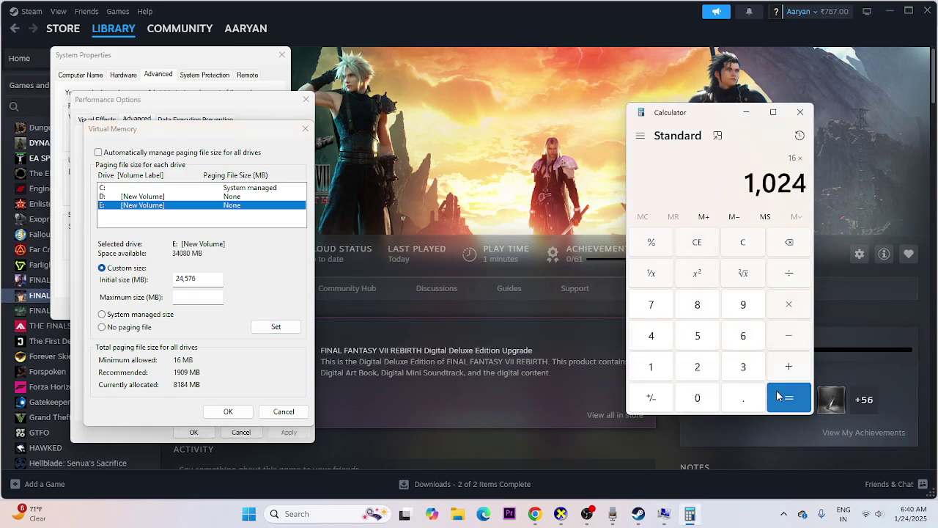
pyautogui.click(789, 397)
pyautogui.click(795, 308)
pyautogui.click(743, 365)
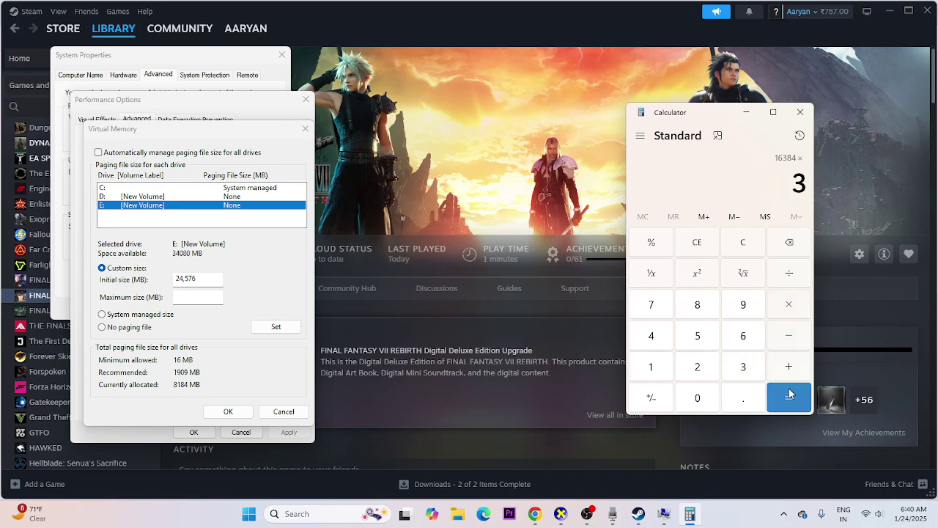
pyautogui.click(788, 394)
# - Copy the calculator result into the E: drive's maximum paging file size as 49,152 MB
pyautogui.rightClick(795, 183)
pyautogui.hotkey('ctrl', 'c')
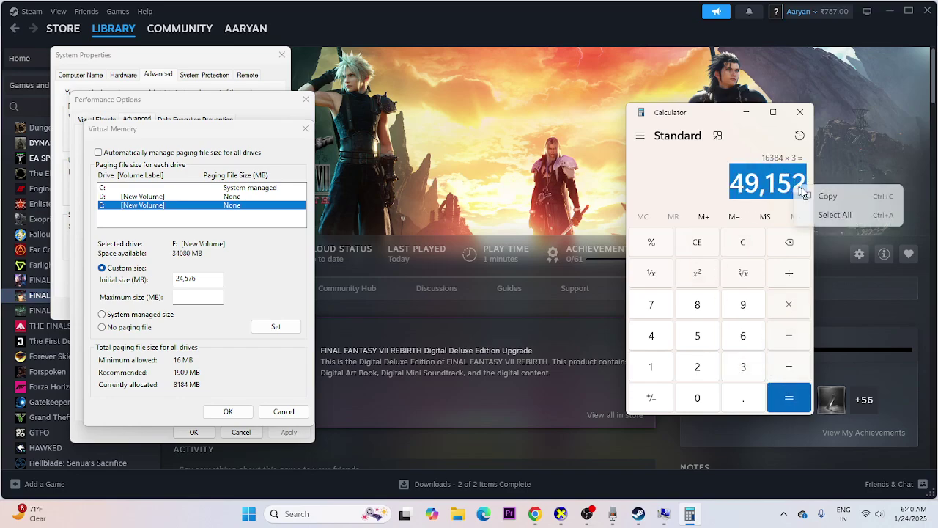
pyautogui.click(815, 192)
pyautogui.rightClick(198, 297)
pyautogui.click(220, 351)
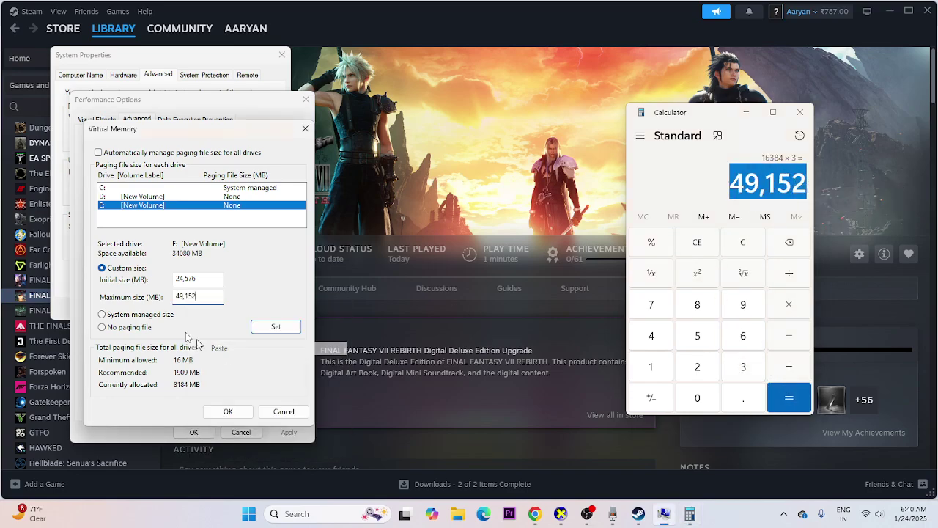
# - Confirm the Virtual Memory and Performance Options dialogs, and close System Properties and Calculator
pyautogui.click(227, 413)
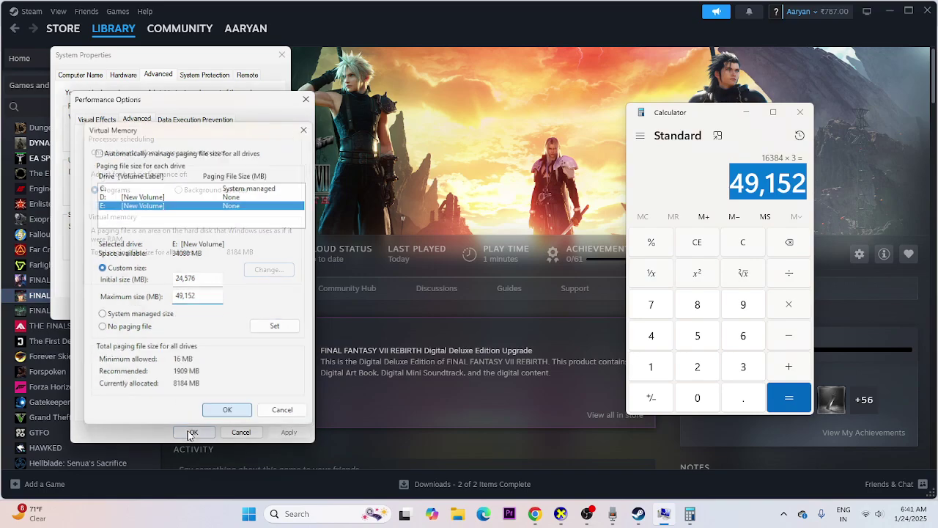
pyautogui.click(193, 432)
pyautogui.click(282, 54)
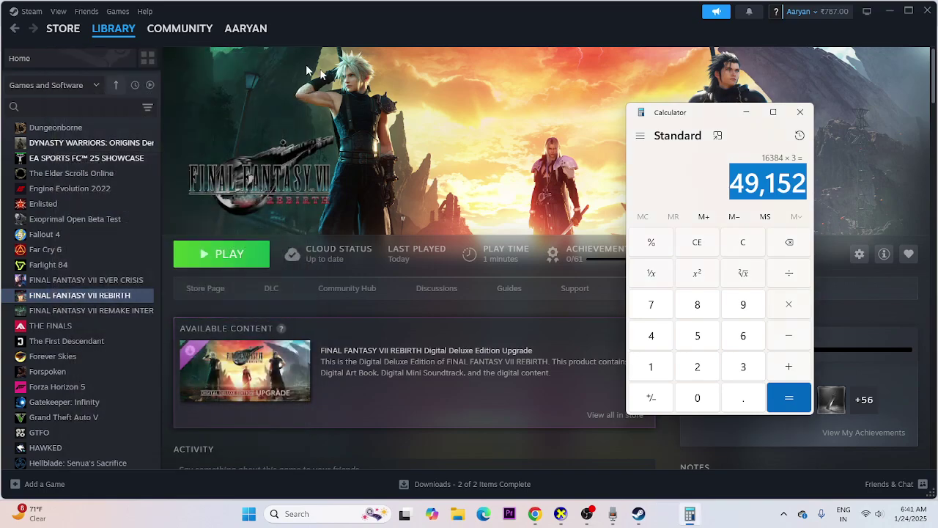
pyautogui.click(800, 111)
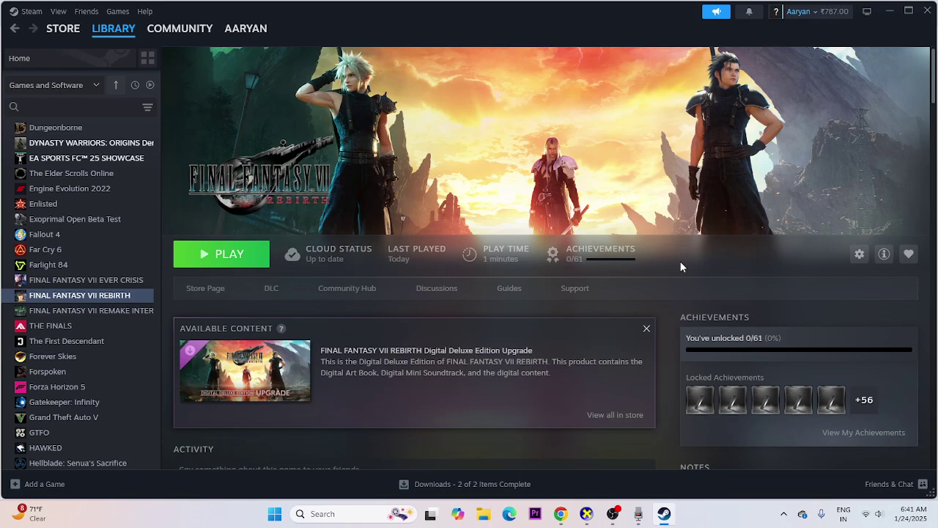
# - Verify the integrity of the installed FINAL FANTASY VII REBIRTH game files in Steam and close the game's properties
pyautogui.rightClick(48, 297)
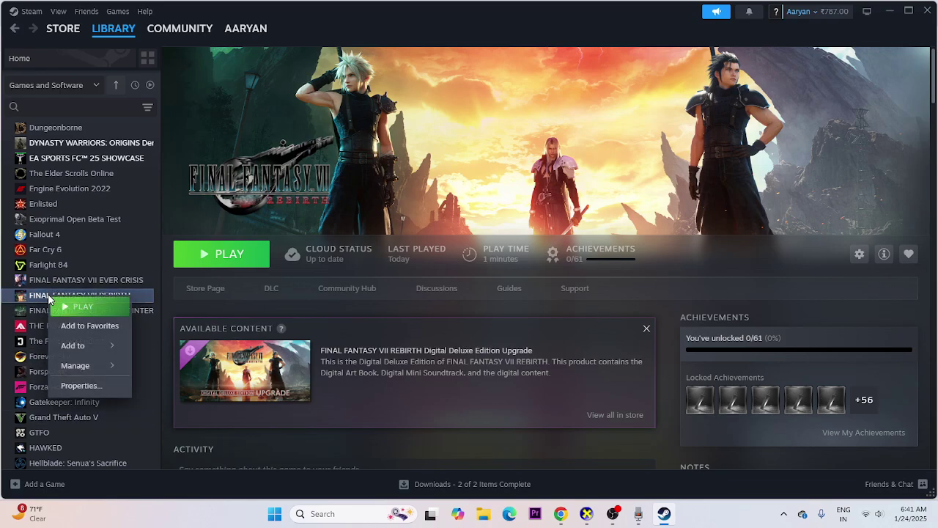
pyautogui.click(82, 385)
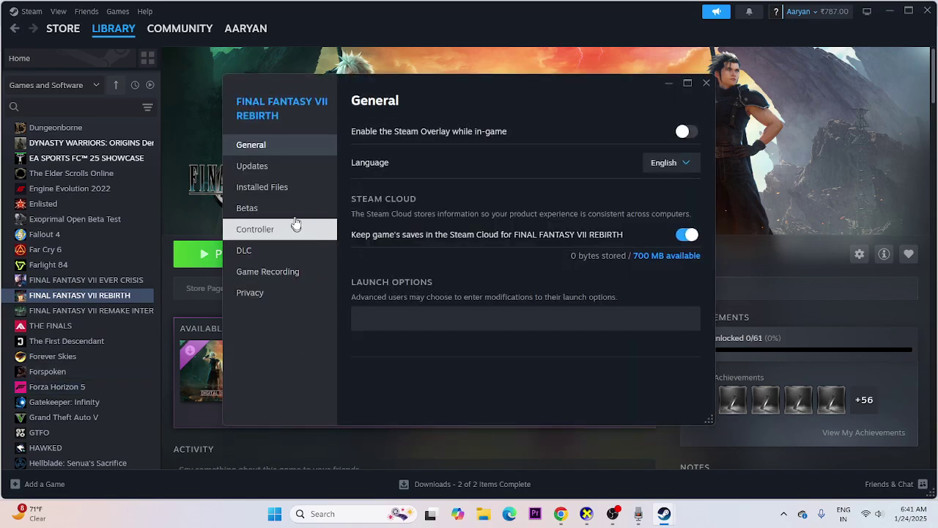
pyautogui.click(298, 192)
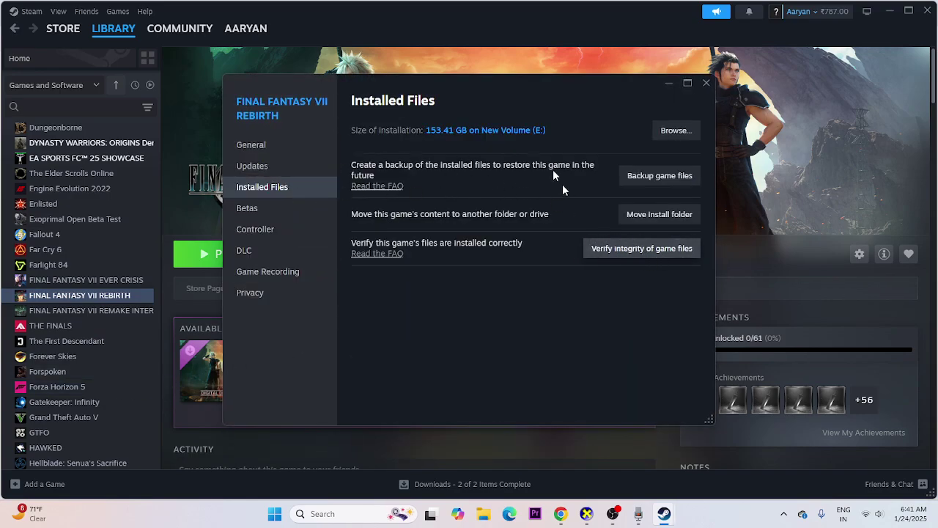
pyautogui.moveTo(527, 91); pyautogui.dragTo(618, 123)
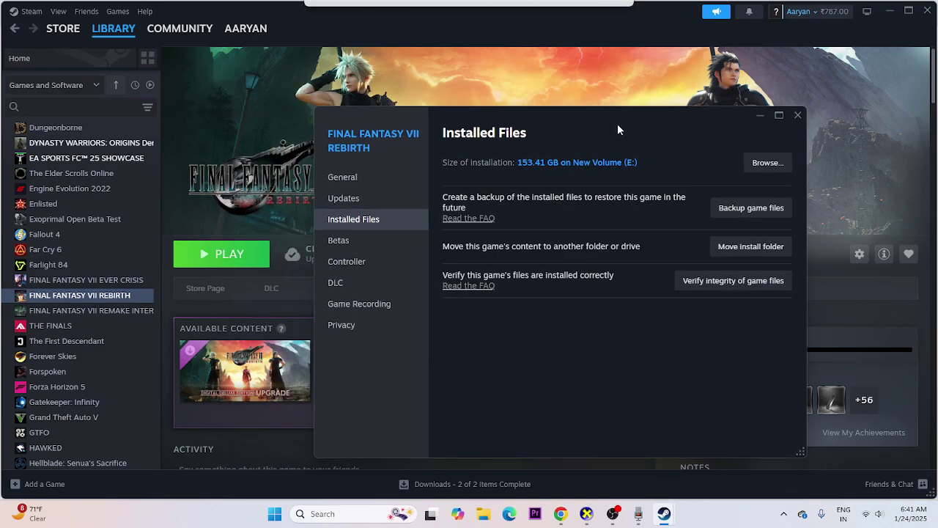
pyautogui.click(736, 281)
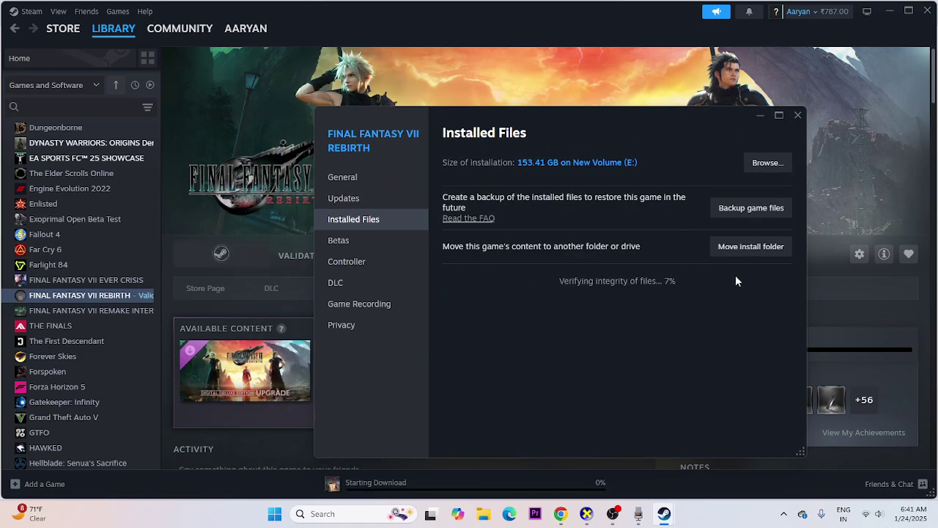
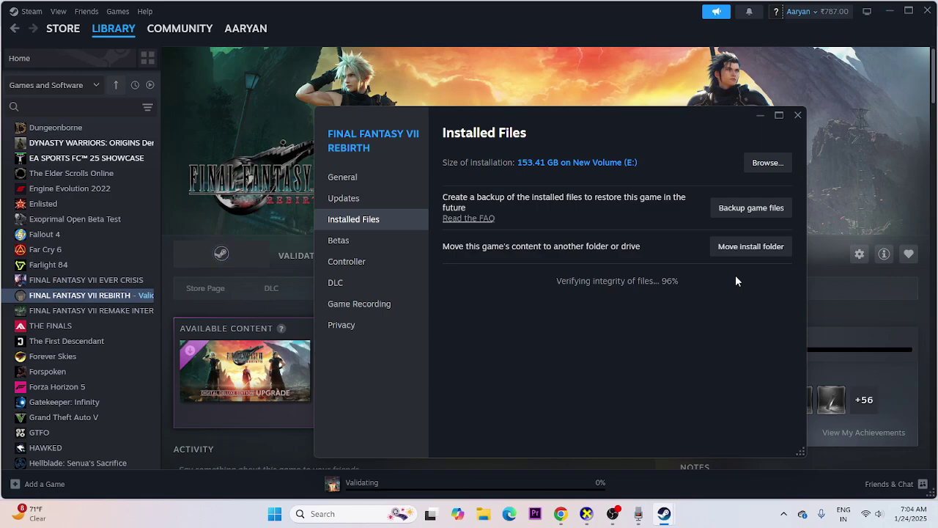
pyautogui.click(797, 114)
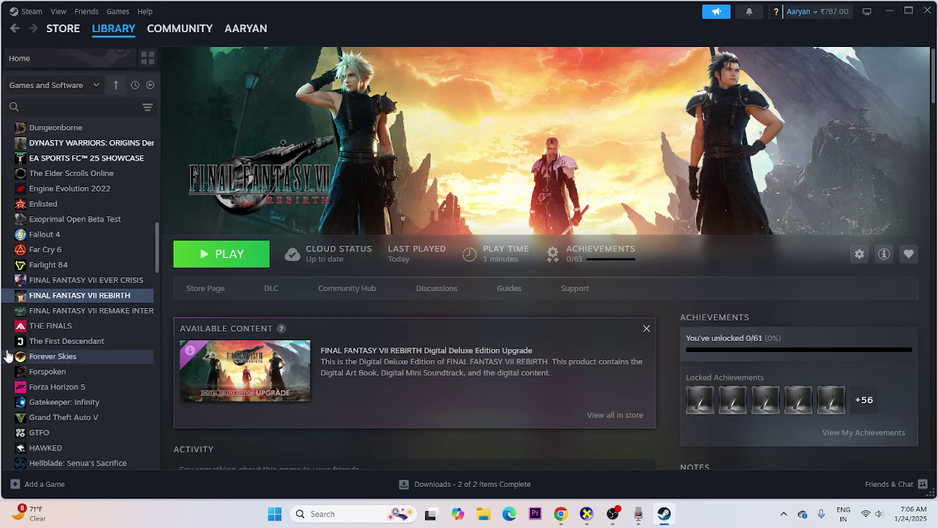
pyautogui.rightClick(74, 298)
pyautogui.moveTo(103, 365)
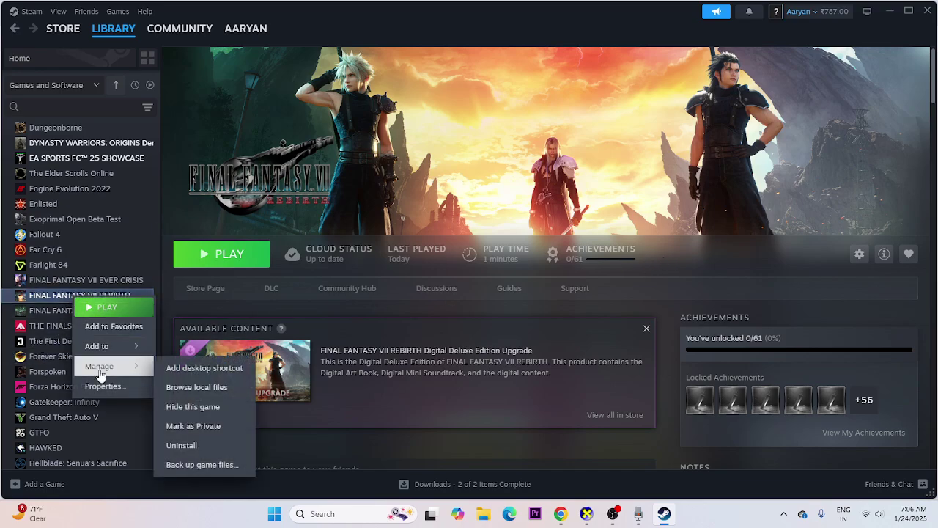
pyautogui.click(708, 251)
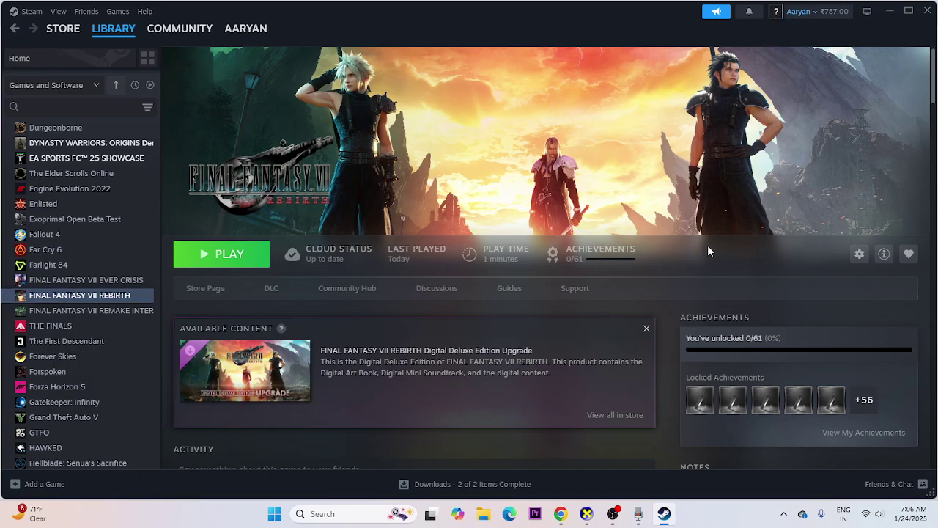